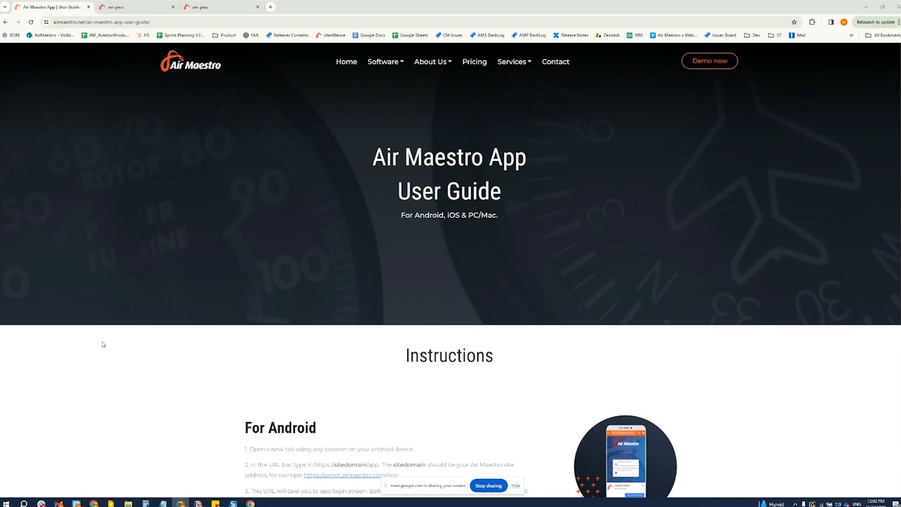
Read the Android and iOS installation instructions in the Air Maestro App User Guide
scroll(124, 389, "down", 1)
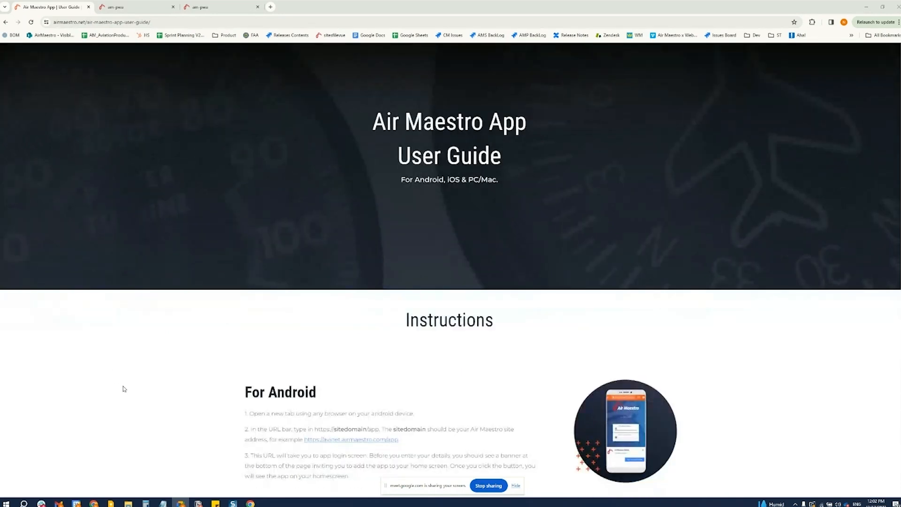
scroll(124, 389, "down", 2)
scroll(124, 389, "up", 1)
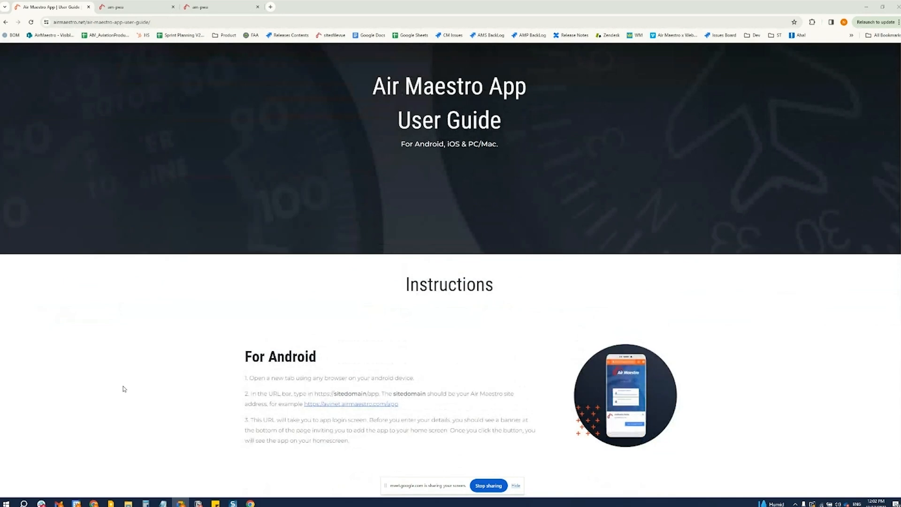
scroll(124, 389, "down", 4)
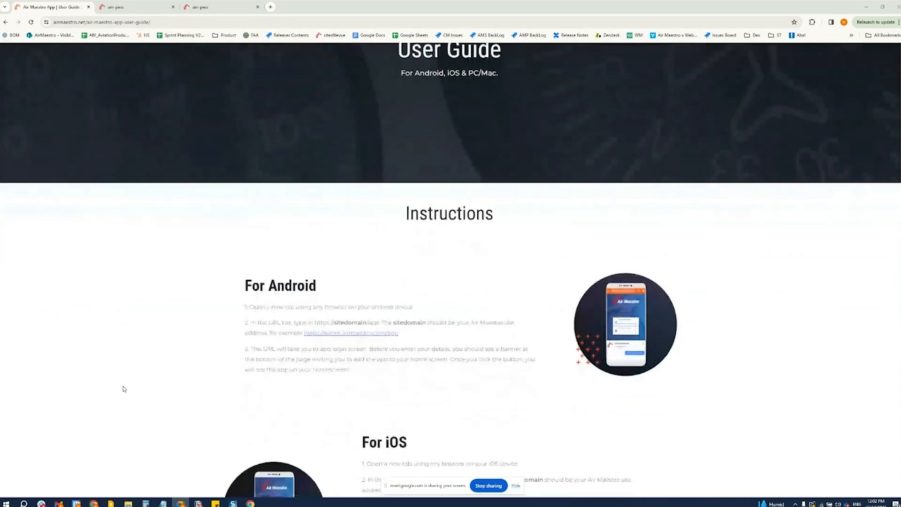
scroll(124, 388, "down", 3)
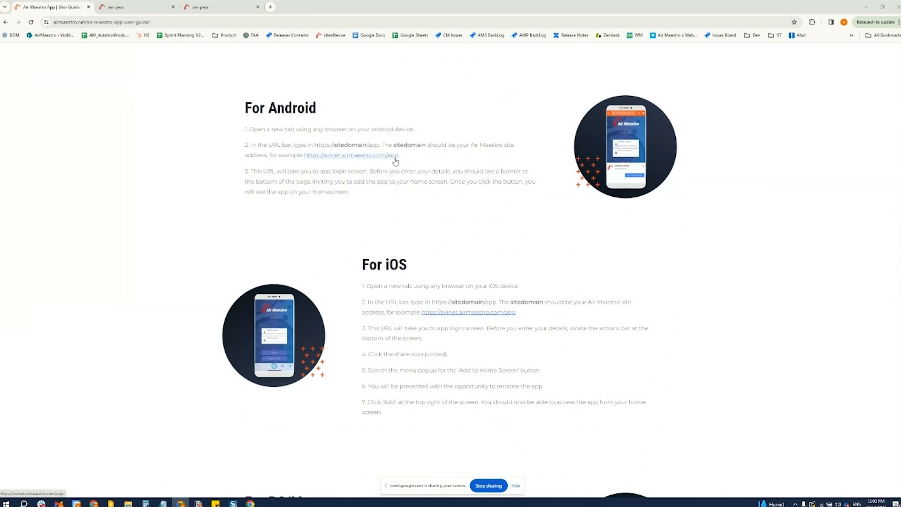
View the demo app's user selection page in the other browser tab and return to the user guide
left_click(148, 6)
left_click(204, 7)
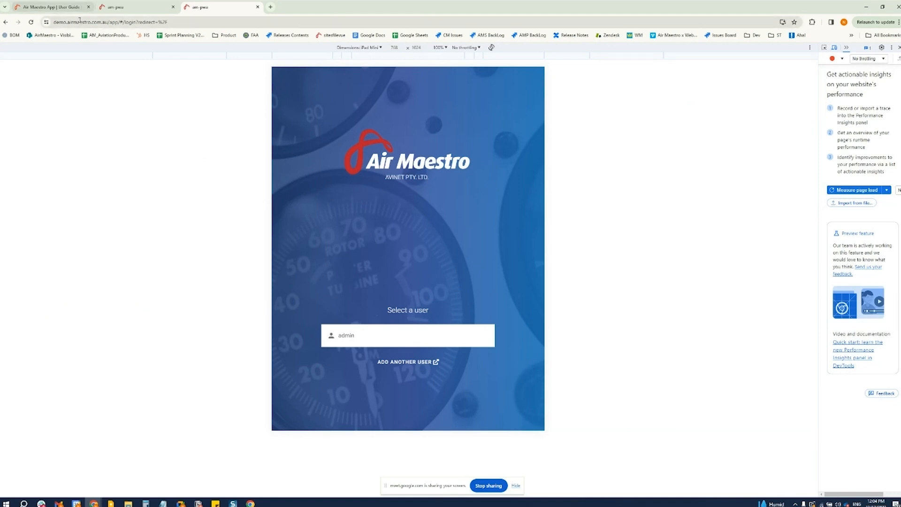
left_click(70, 8)
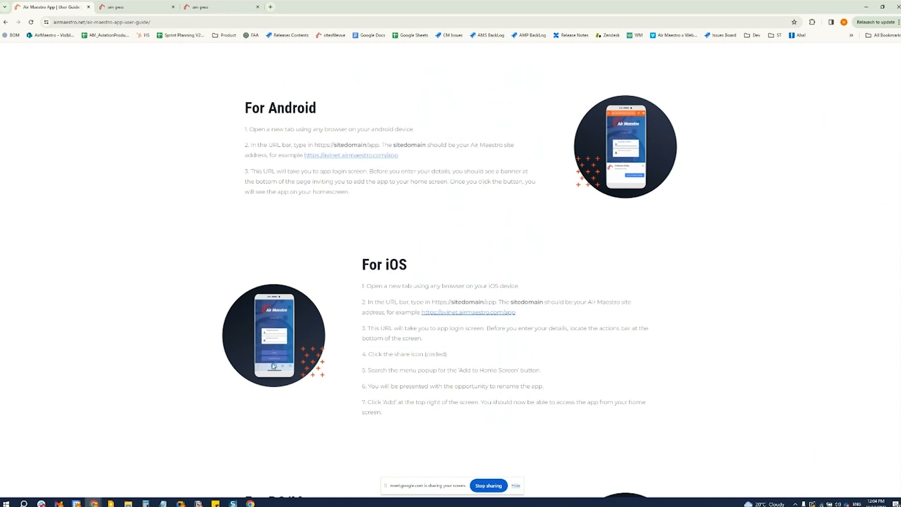
Review the guide's iOS and PC/Mac installation instructions and highlight the guide's web address
scroll(266, 405, "down", 1)
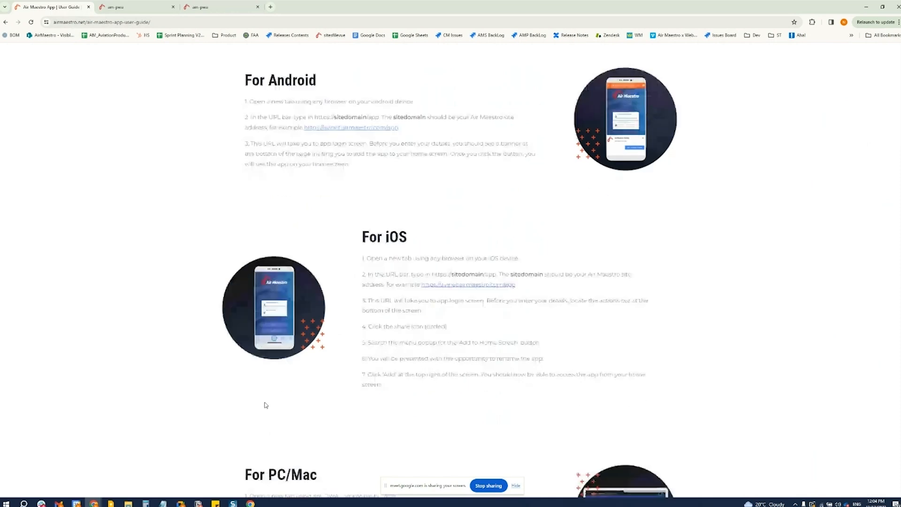
scroll(265, 405, "down", 2)
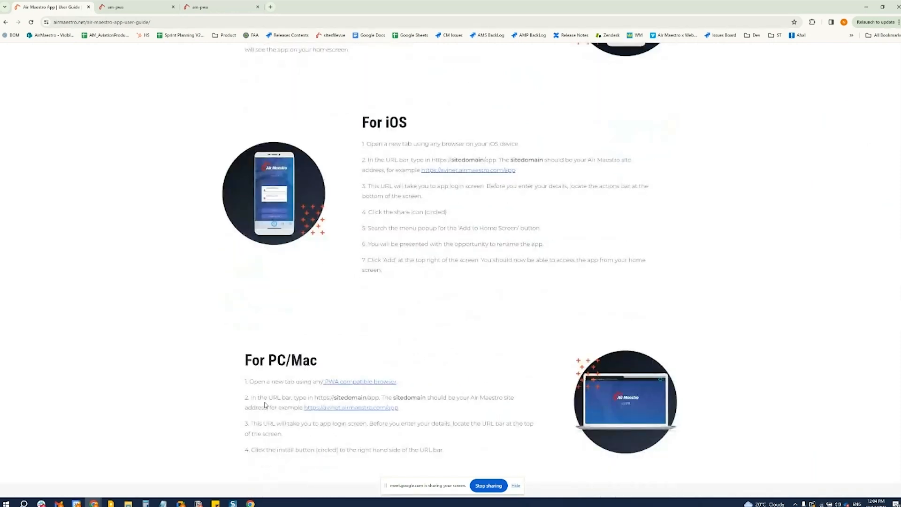
scroll(265, 405, "up", 2)
scroll(266, 405, "up", 1)
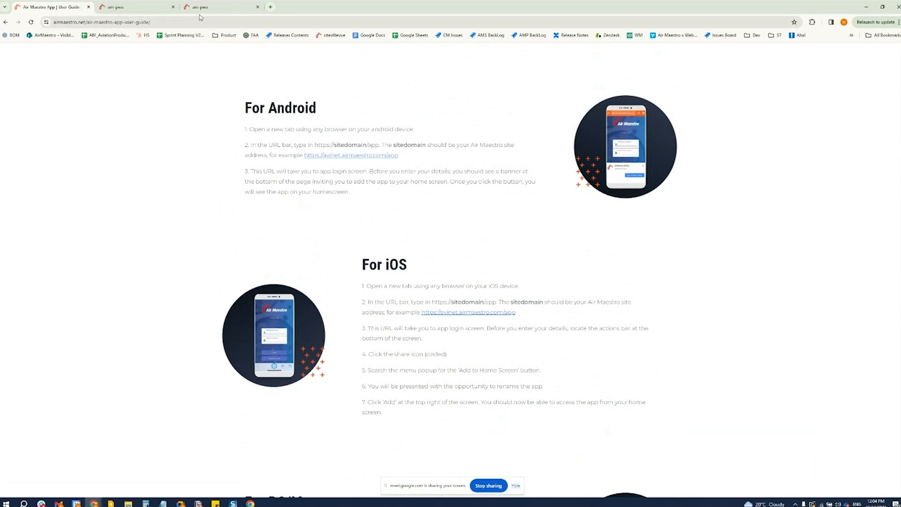
left_click(178, 22)
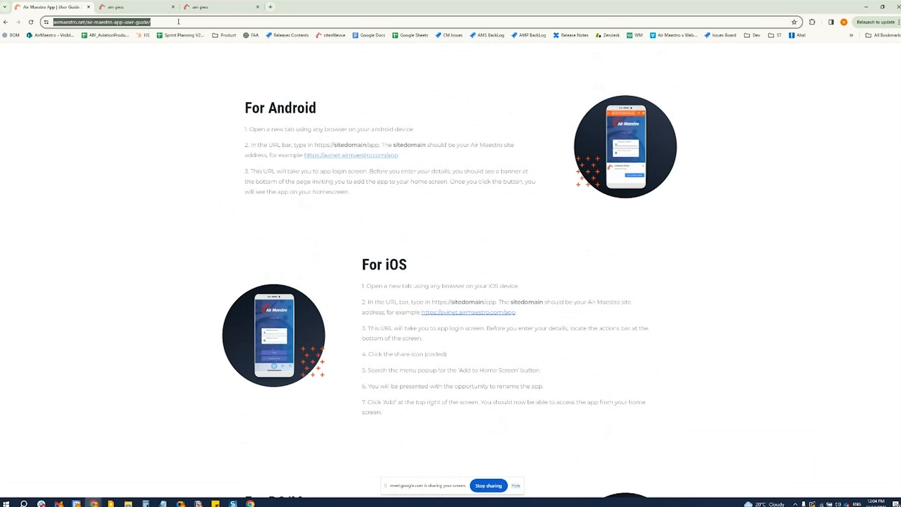
left_click(0, 174)
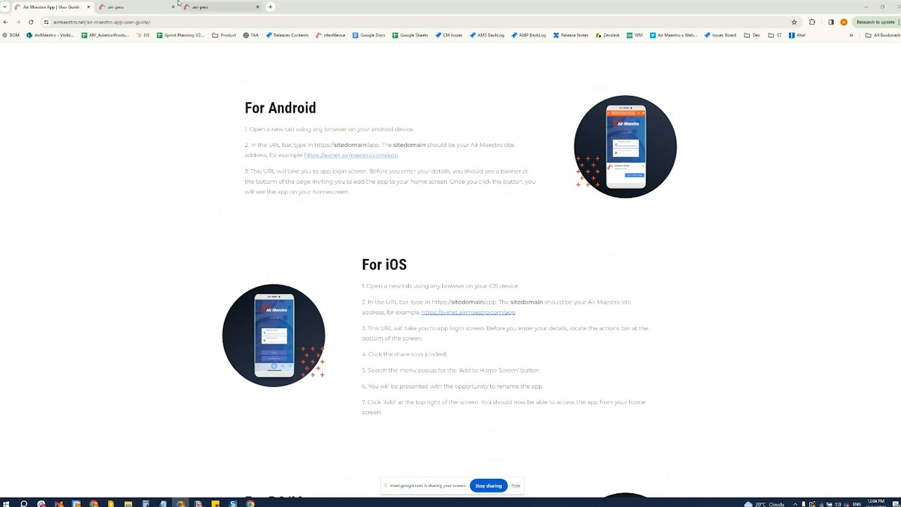
Switch to the demo app's login page and log in as the admin user with the account PIN
left_click(197, 7)
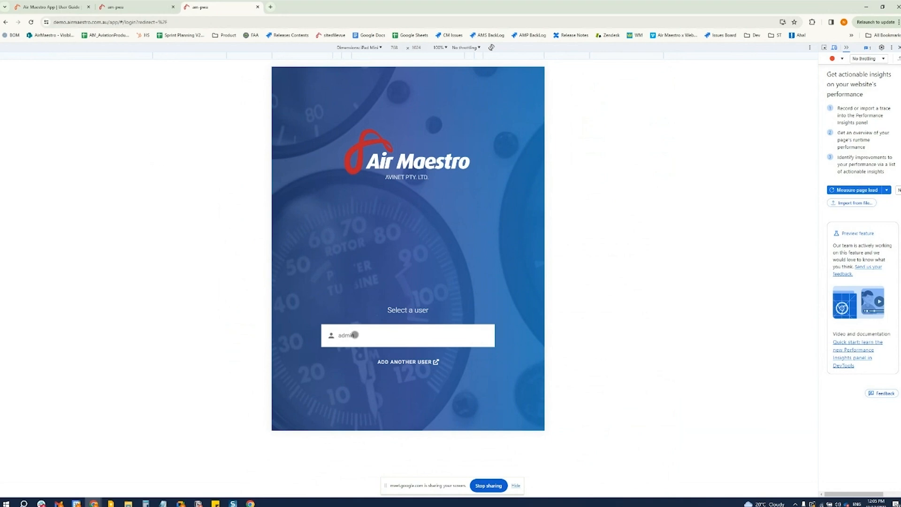
left_click(354, 334)
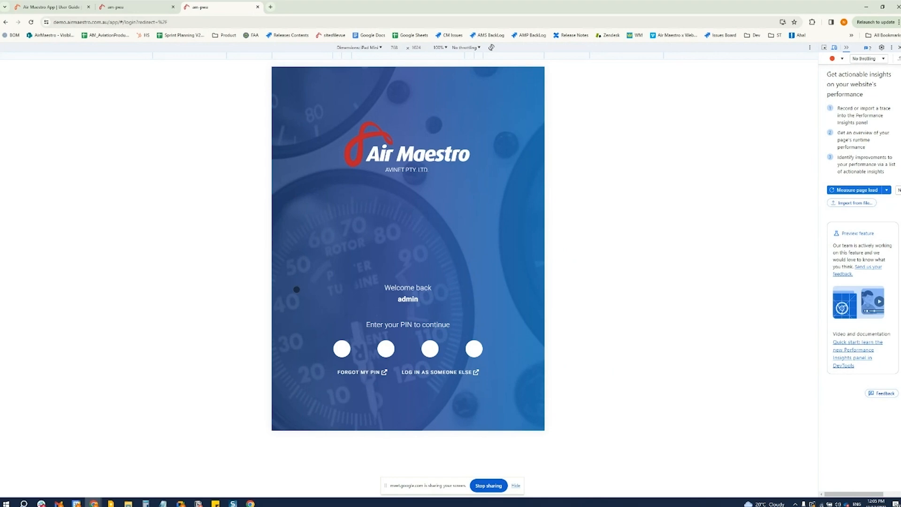
type("••••")
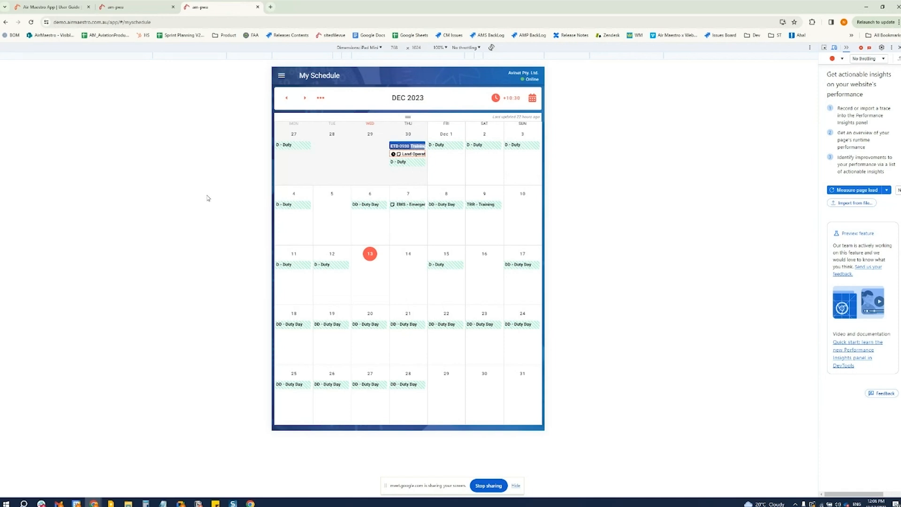
View the details of the Land Operations Check, the 4 December duty shift and the 30 November training flight in the schedule
left_click(417, 153)
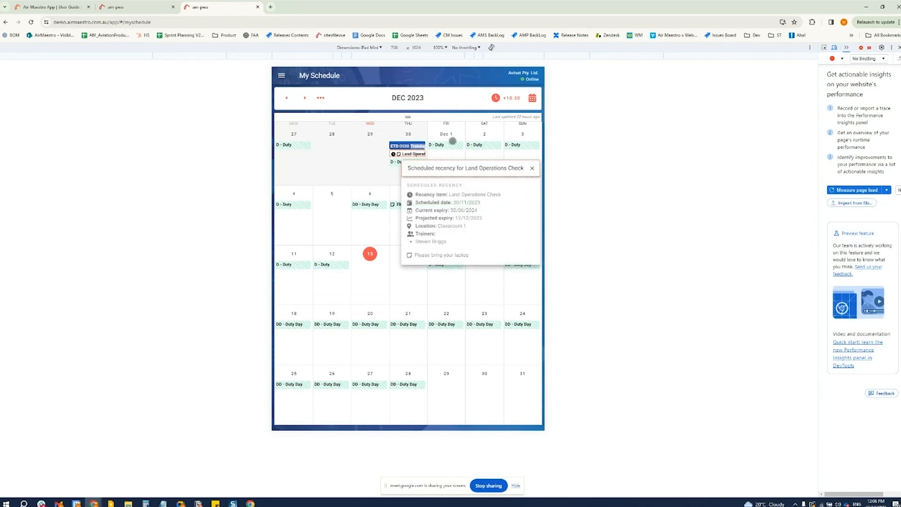
left_click(293, 206)
left_click(293, 206)
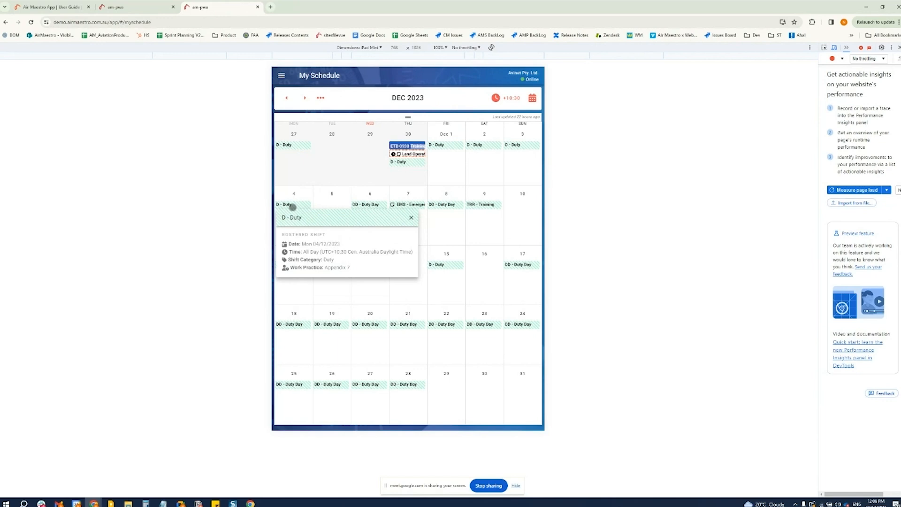
left_click(407, 146)
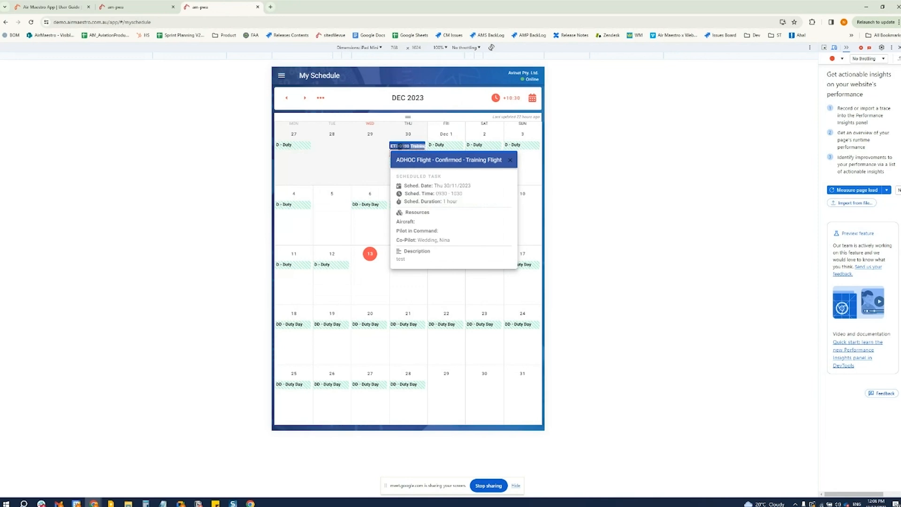
left_click(355, 208)
left_click(410, 154)
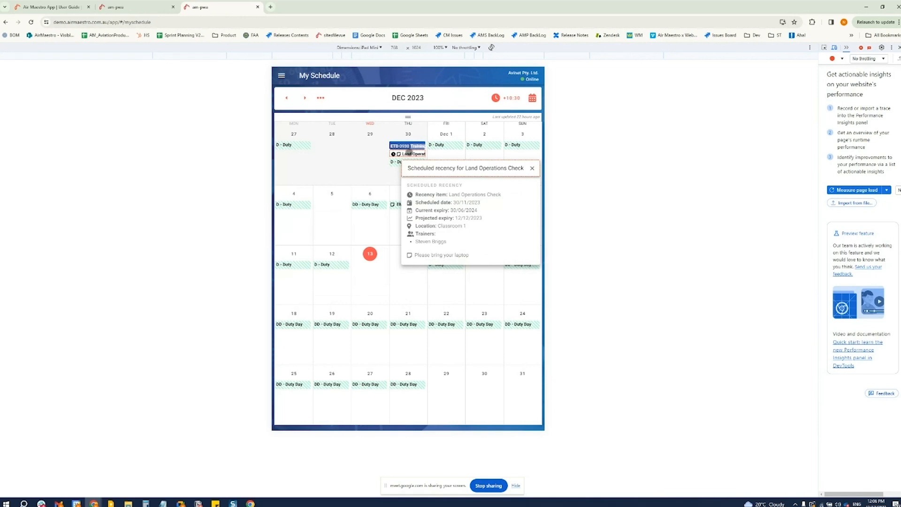
Look at the schedule's timezone choices and show the schedule in week view
left_click(508, 97)
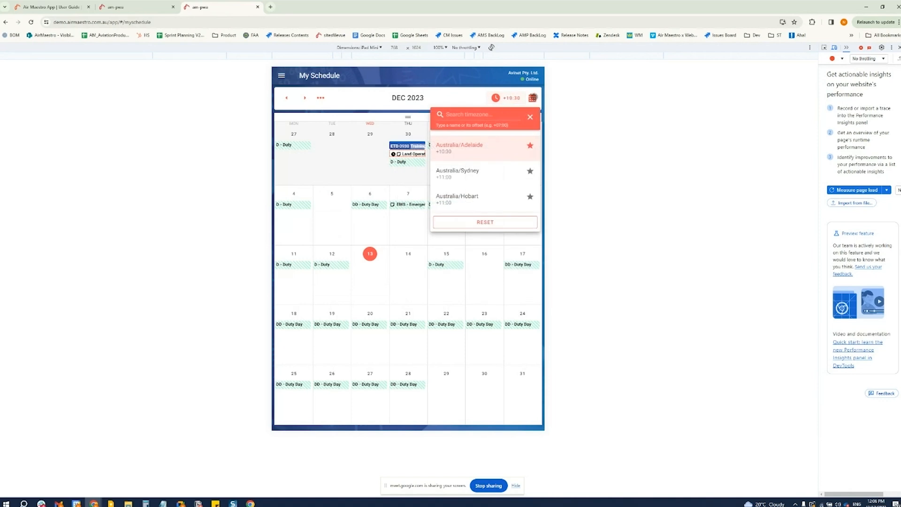
left_click(531, 98)
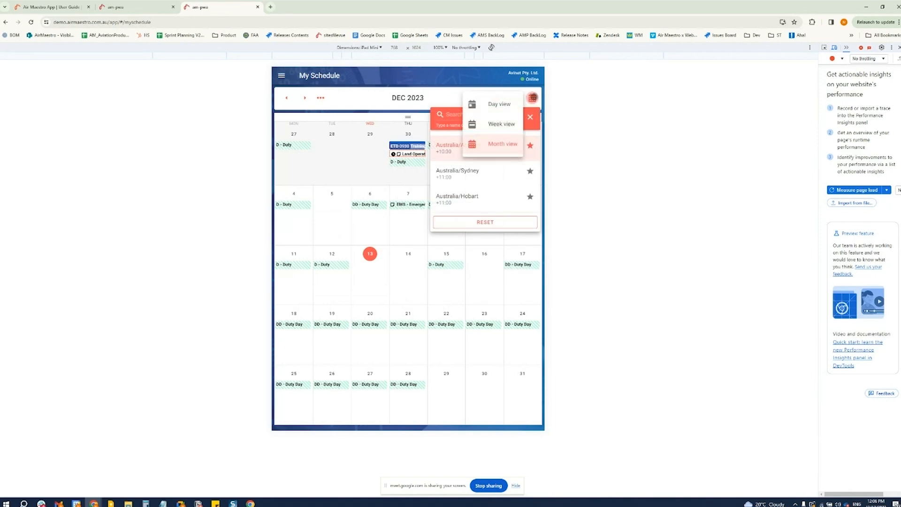
left_click(504, 123)
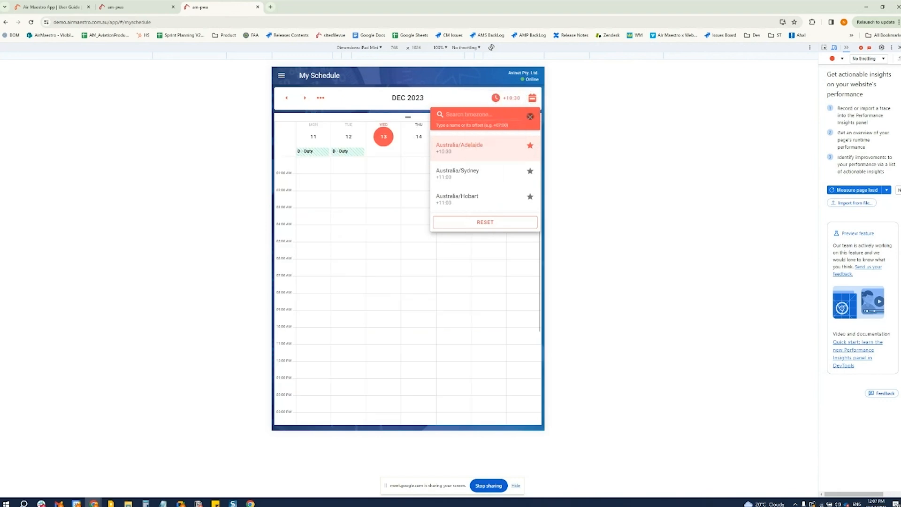
left_click(530, 117)
Show the schedule in day view, and return it to month view
left_click(532, 97)
left_click(499, 103)
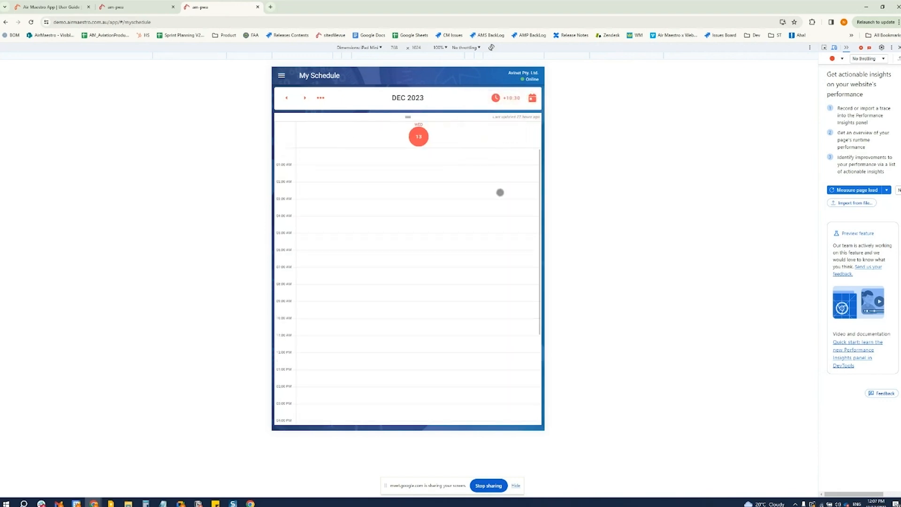
left_click(532, 97)
left_click(493, 145)
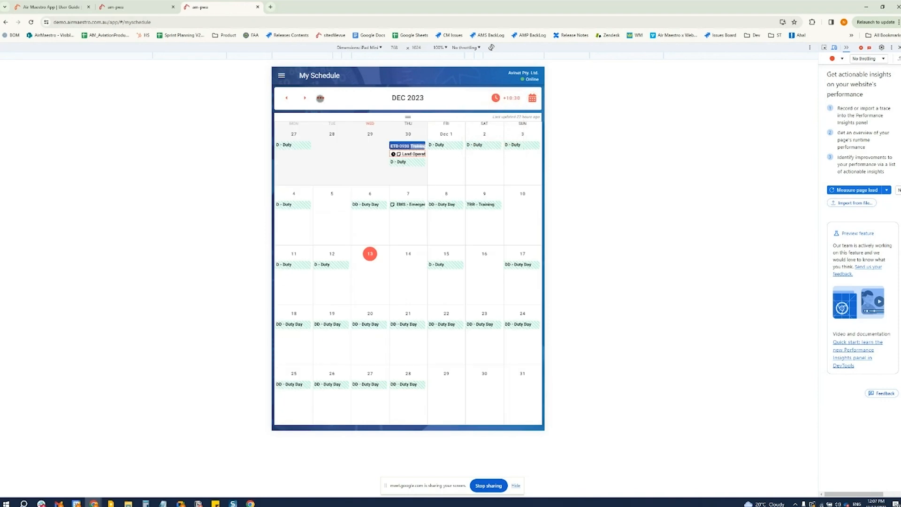
View the calendar navigation options, and show November 2023 before returning to December 2023
left_click(320, 98)
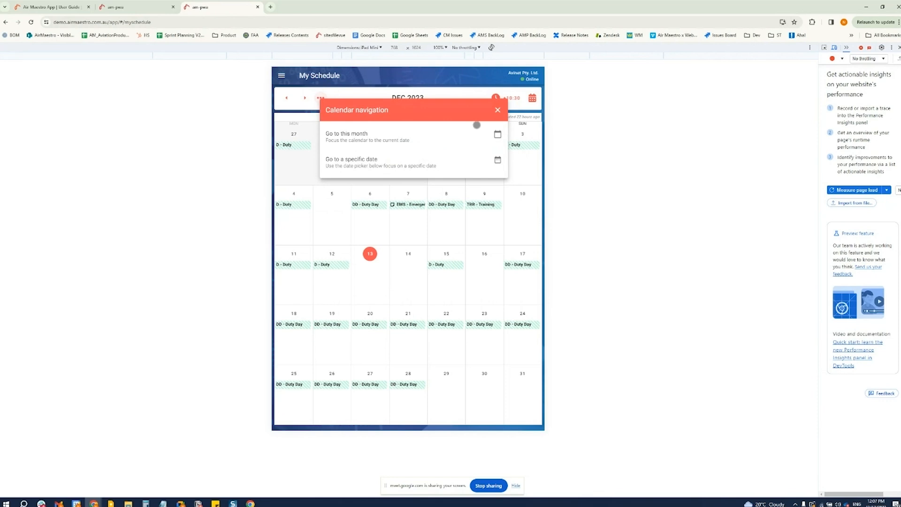
left_click(497, 110)
left_click(286, 98)
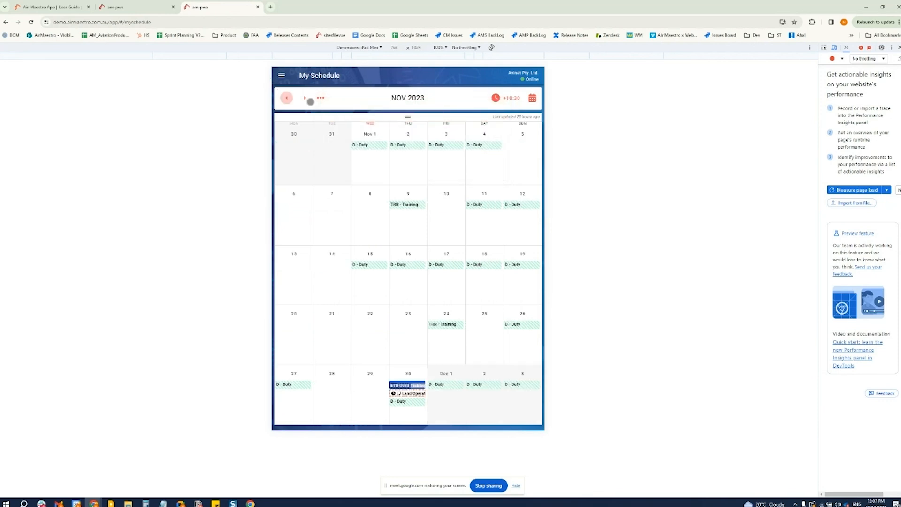
left_click(306, 98)
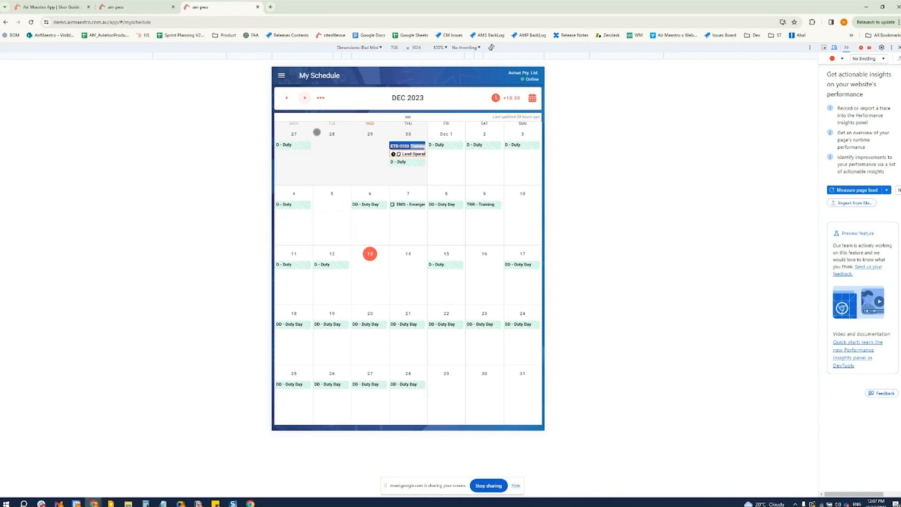
Examine the sections of the app's main navigation menu and close it
left_click(281, 75)
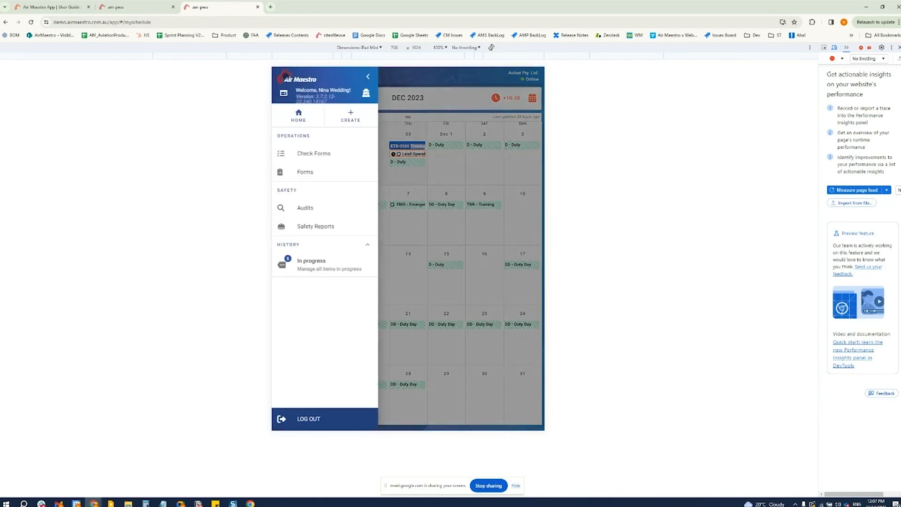
left_click(361, 76)
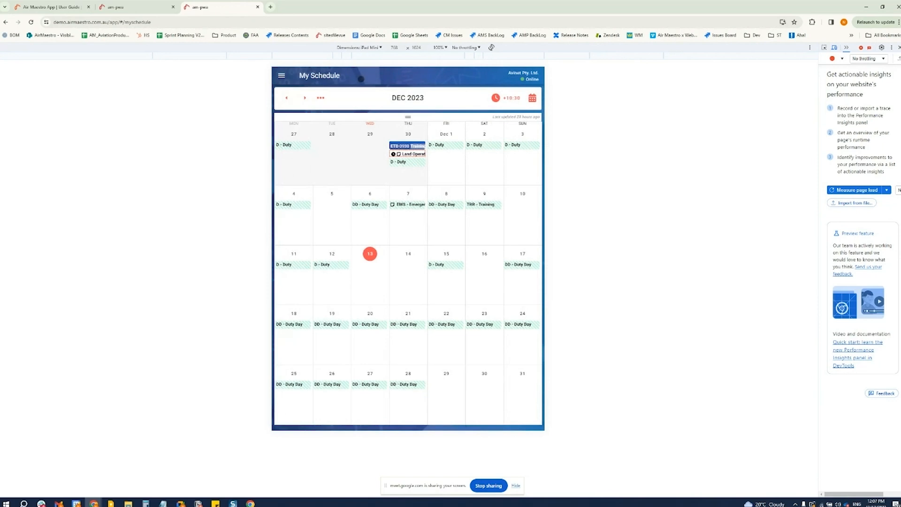
left_click(281, 76)
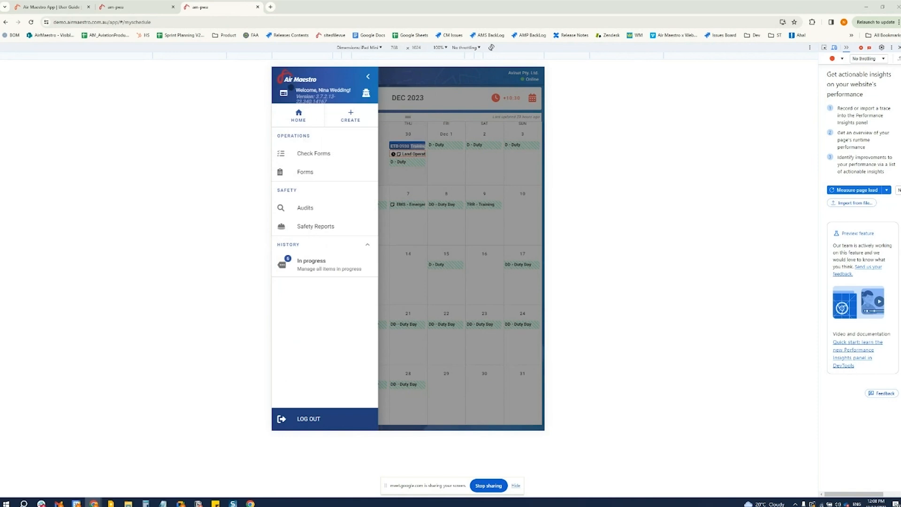
left_click(367, 76)
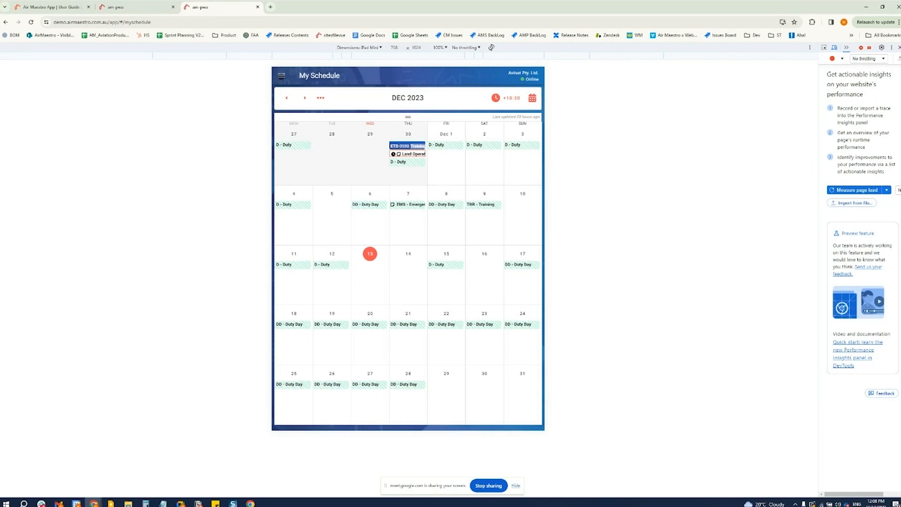
Create a new safety report of the Quality Report type
left_click(281, 76)
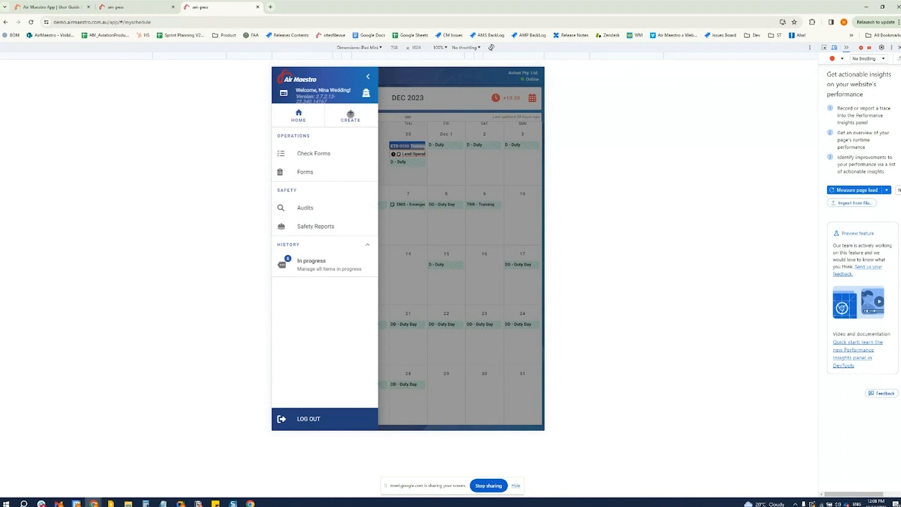
left_click(351, 113)
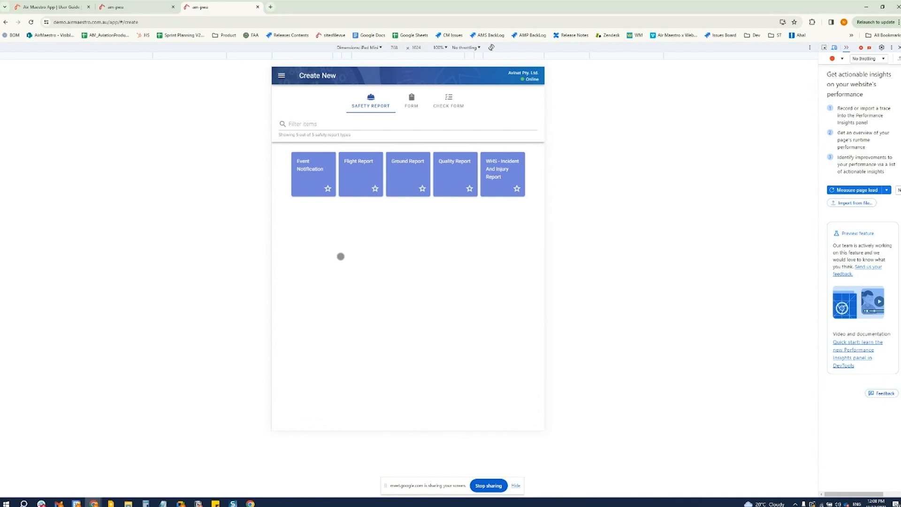
left_click(459, 168)
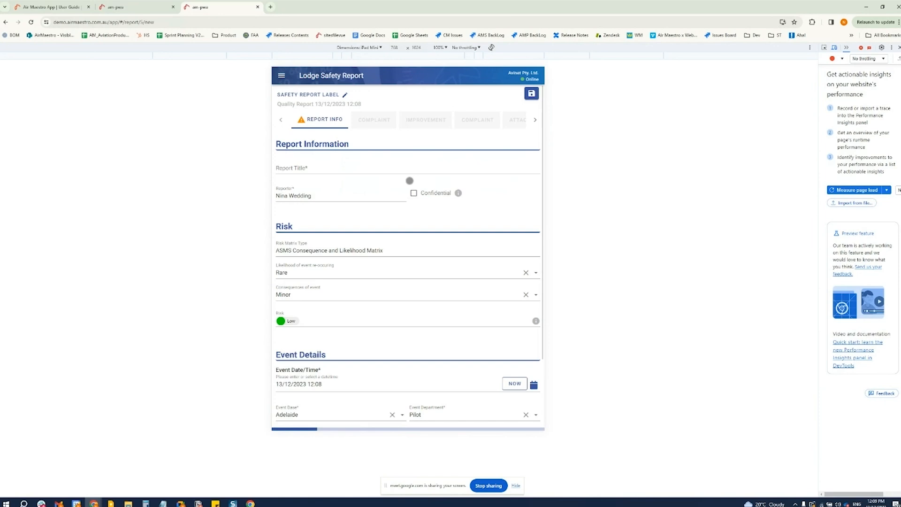
Enter "Test Safety Report" as the report title in the report information
left_click(378, 168)
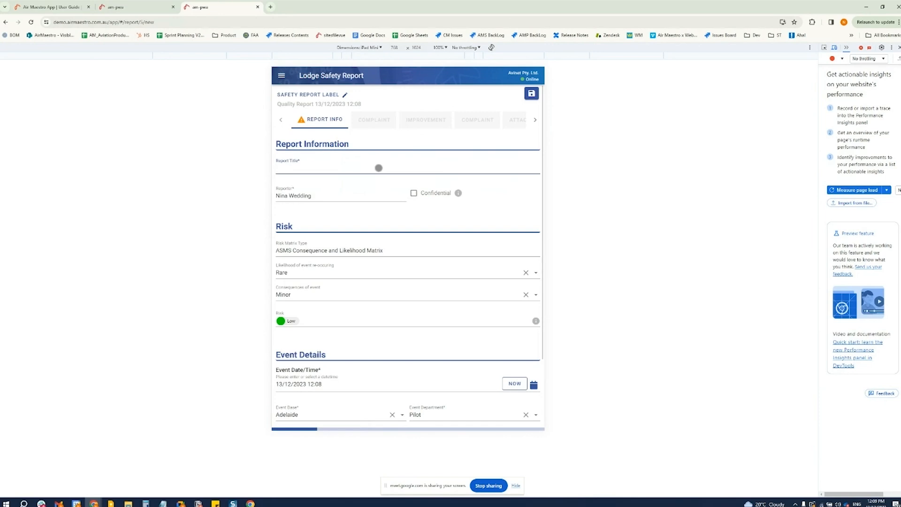
type("Test Safety Report")
scroll(314, 216, "down", 1)
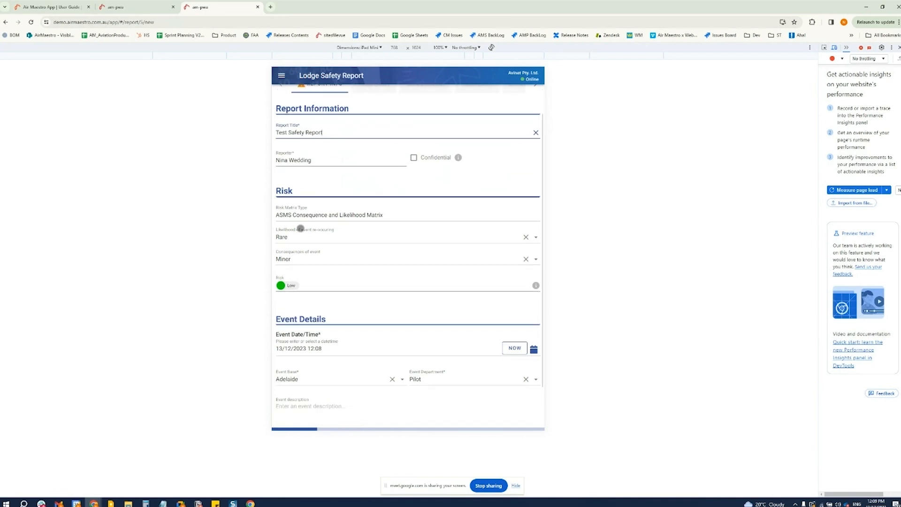
Change the likelihood of the event re-occurring to Likely in the Risk section
left_click(526, 237)
left_click(535, 237)
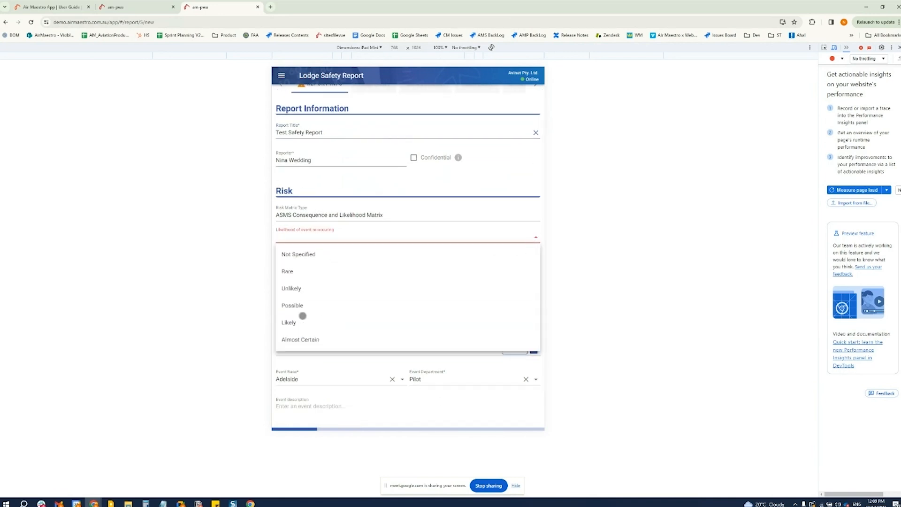
left_click(303, 323)
scroll(365, 350, "down", 2)
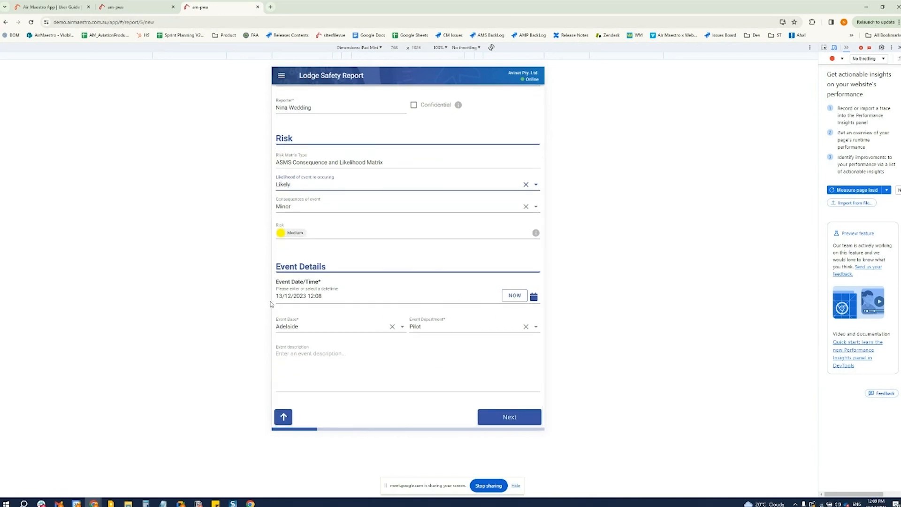
Enter "This is a test only" as the event description and continue to the Complaint section
left_click(308, 361)
type("This is a test only.")
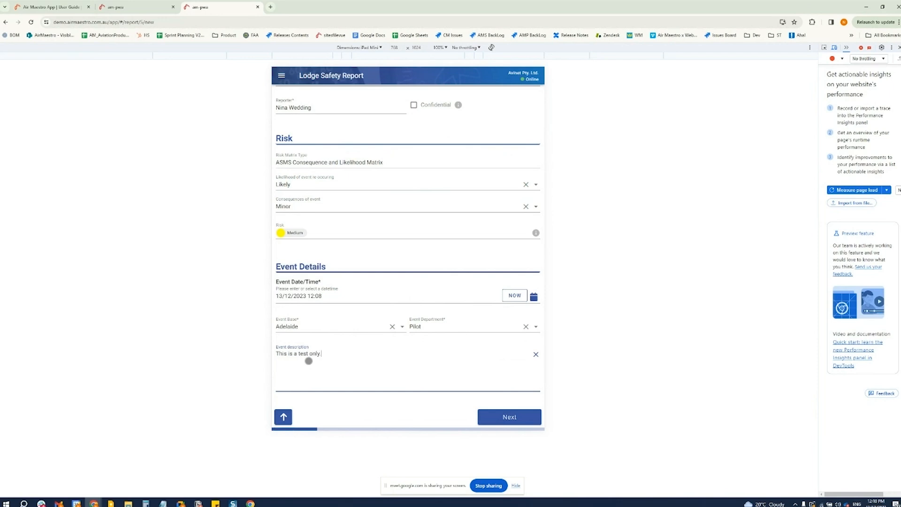
left_click(510, 417)
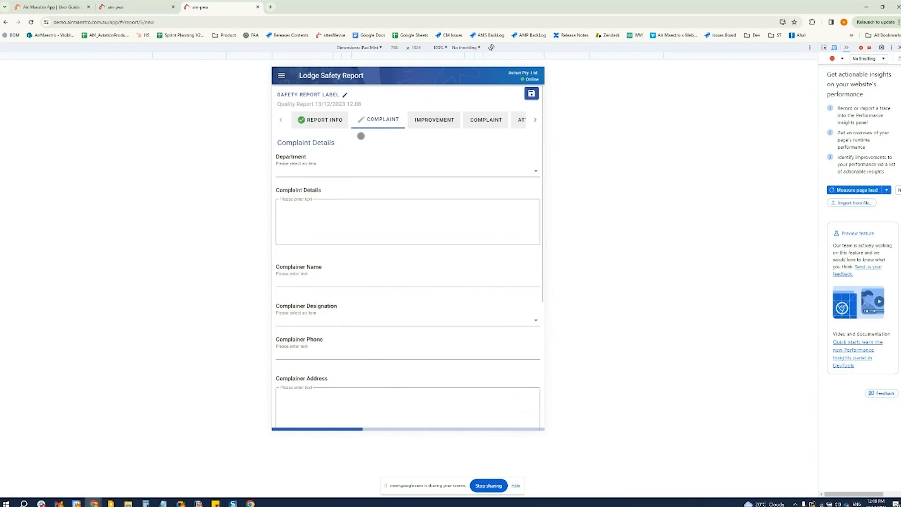
Look through the fields of the first Complaint section, down to Promised Actions
left_click(431, 120)
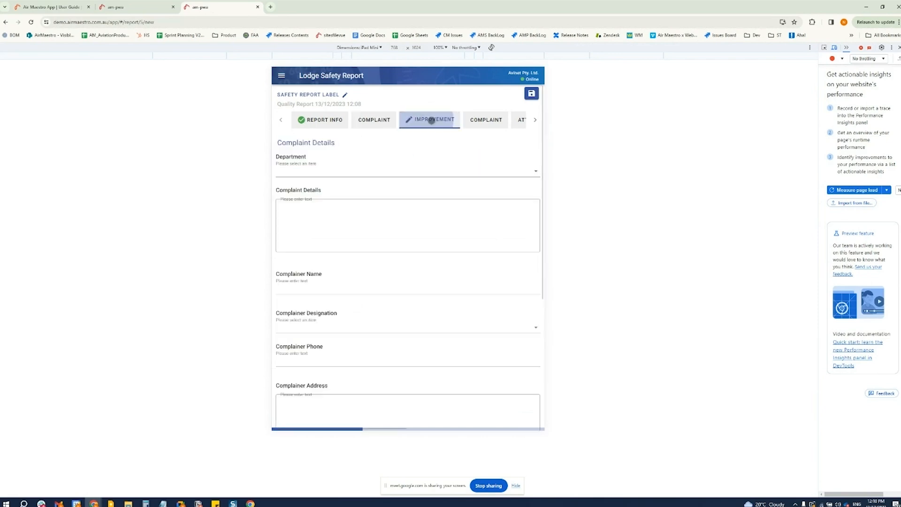
left_click(379, 120)
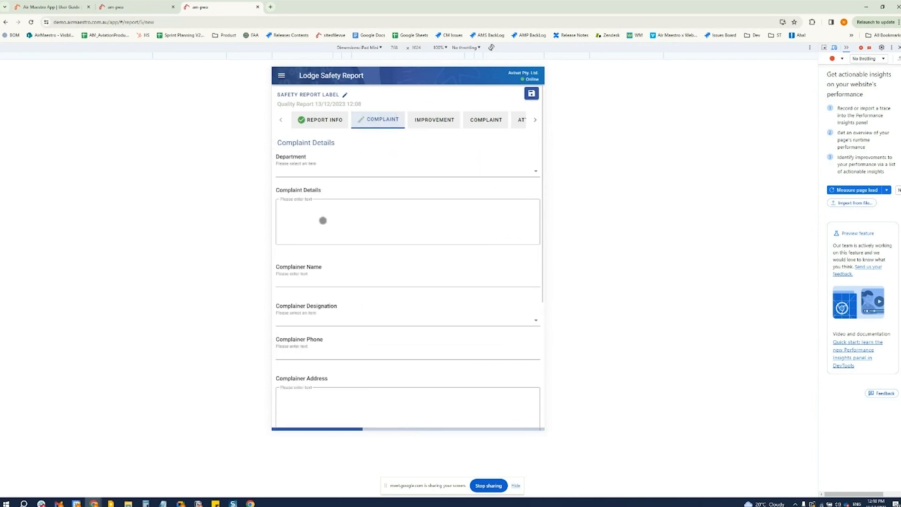
scroll(346, 335, "down", 5)
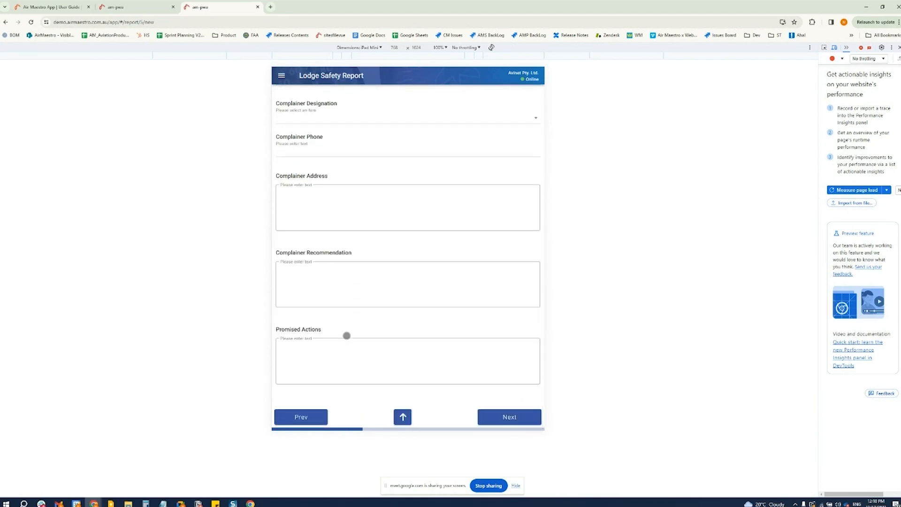
left_click(403, 416)
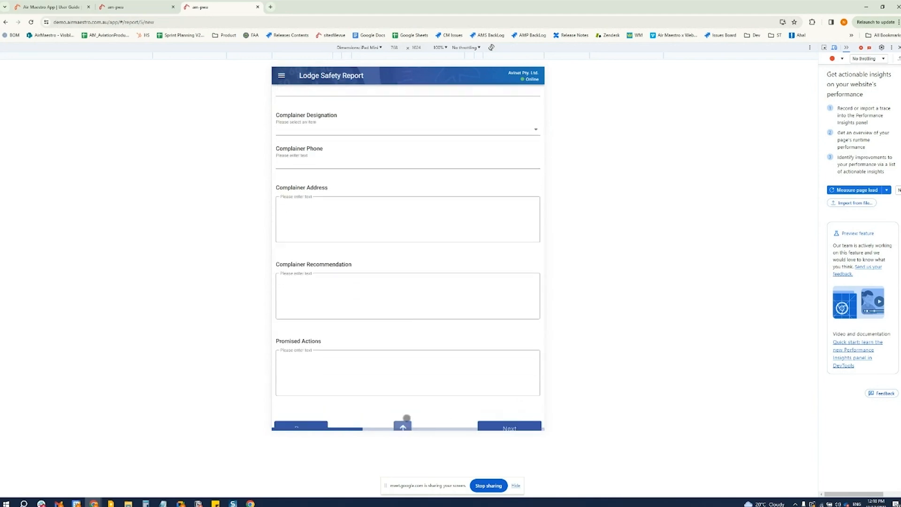
Set the department to Captains in the Improvement / Request Details
left_click(442, 119)
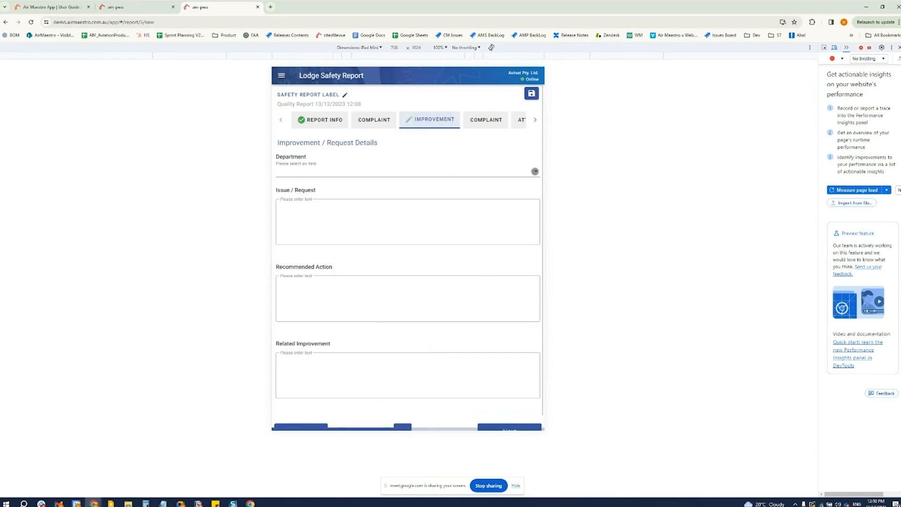
left_click(535, 171)
left_click(307, 222)
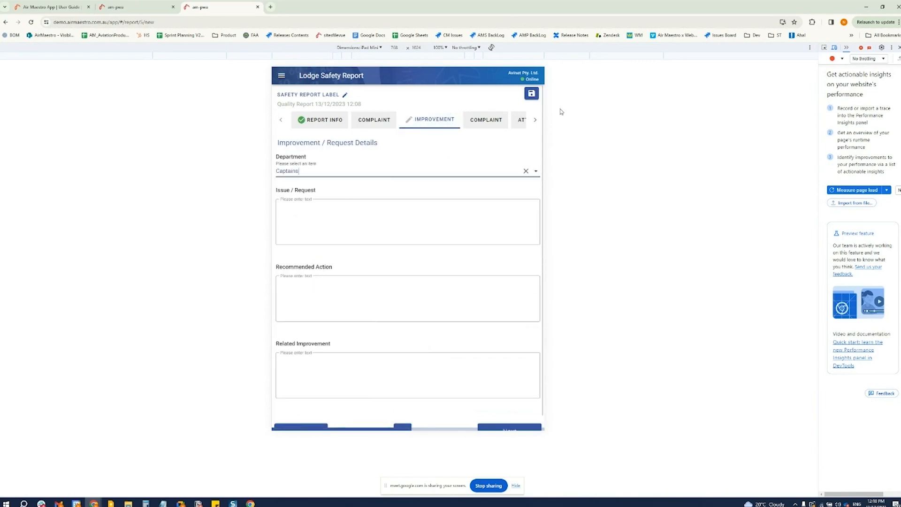
In the second Complaint section, set the type of issue involved to Administrative Services and the Type to Item 1
left_click(489, 120)
left_click(384, 171)
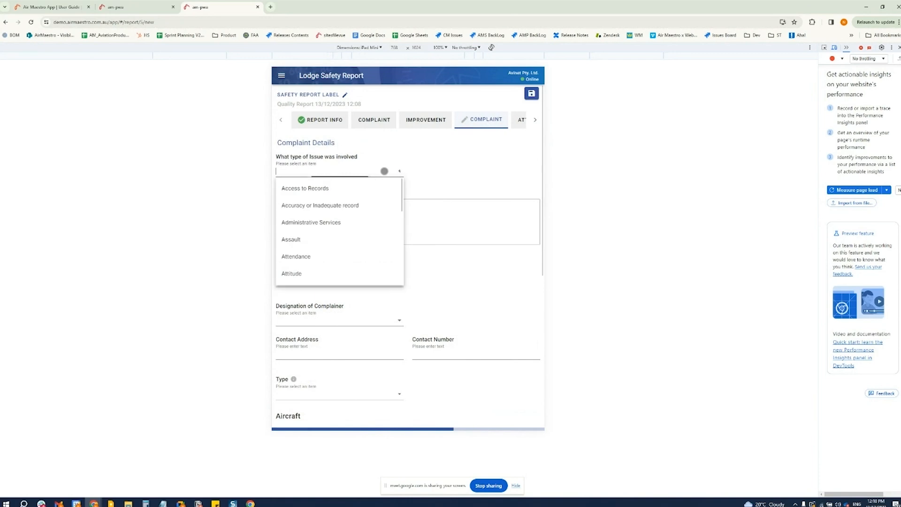
left_click(323, 223)
left_click(348, 393)
left_click(315, 411)
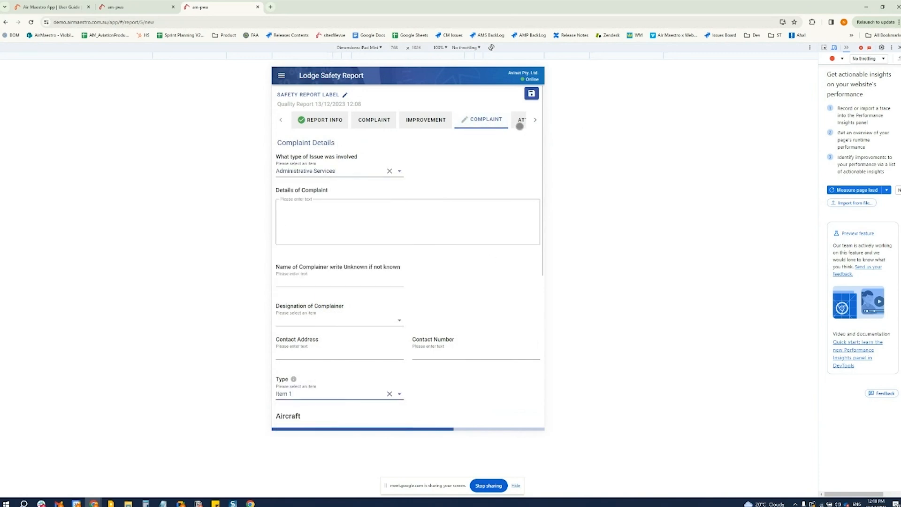
Go through the Attachments section to the Review section and submit the safety report
left_click(519, 126)
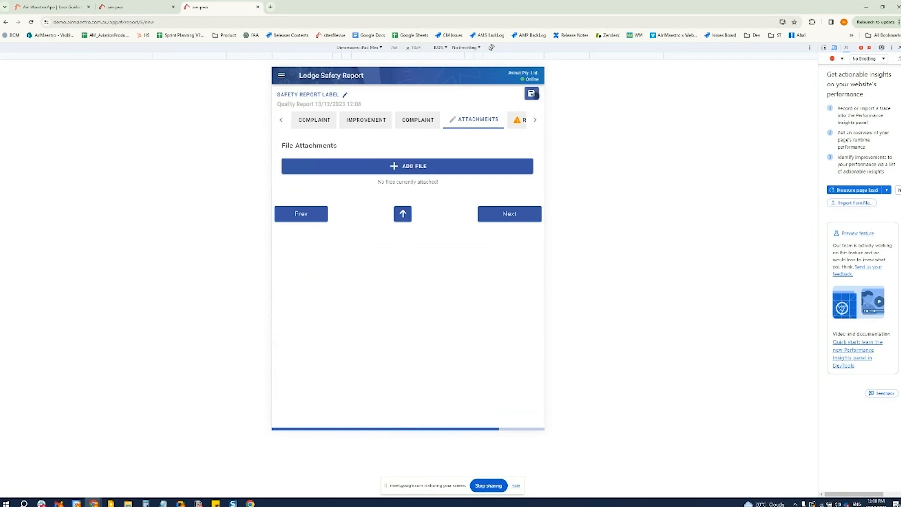
left_click(526, 119)
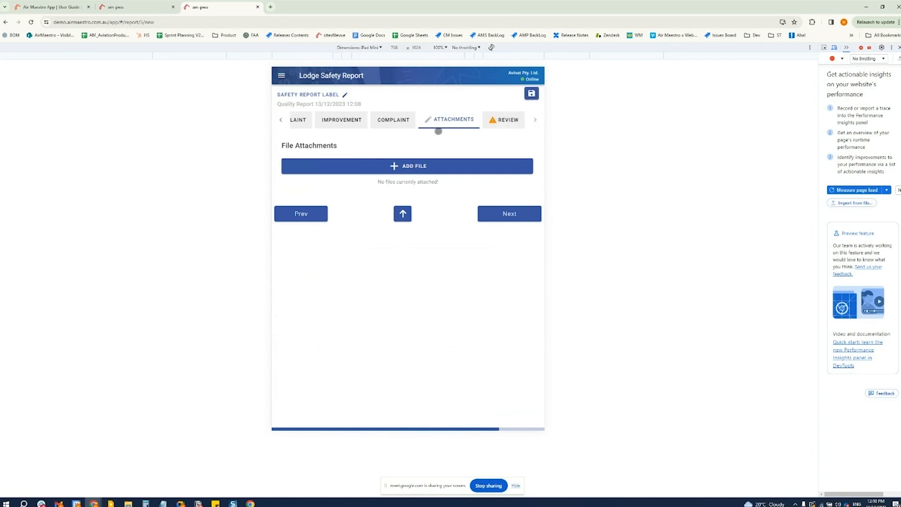
left_click(503, 125)
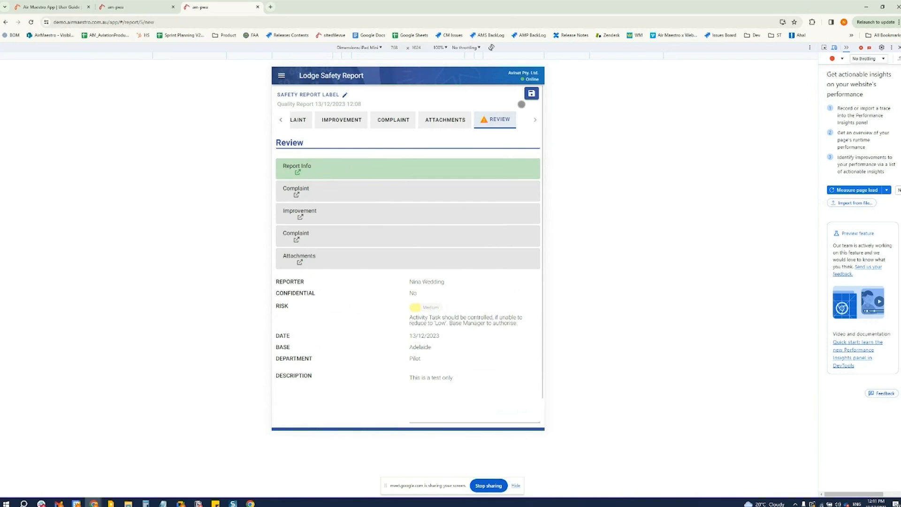
scroll(441, 311, "down", 1)
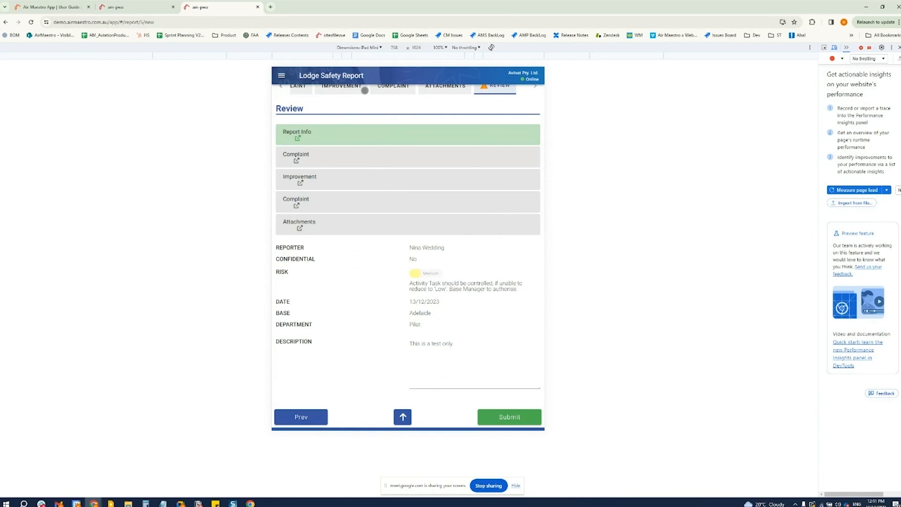
left_click(504, 418)
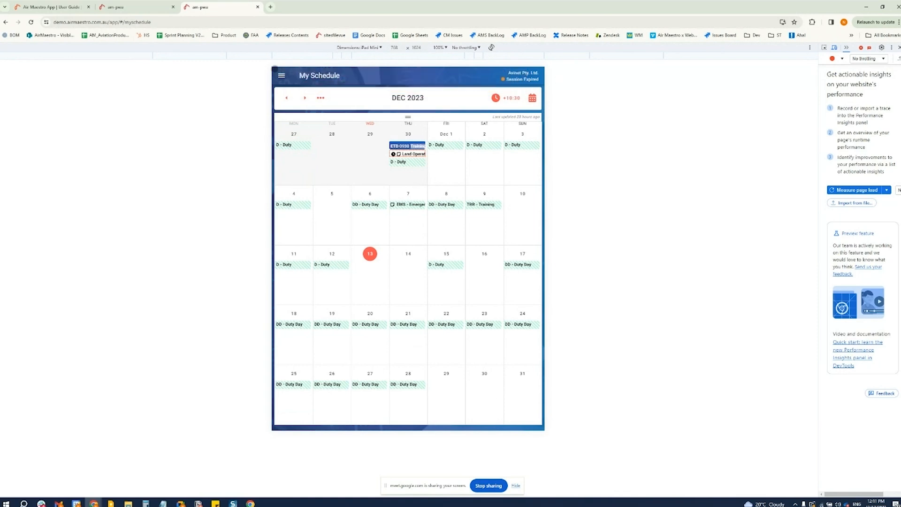
View the queued items, and expand the details of the Quality Report among the in-progress safety reports
left_click(282, 75)
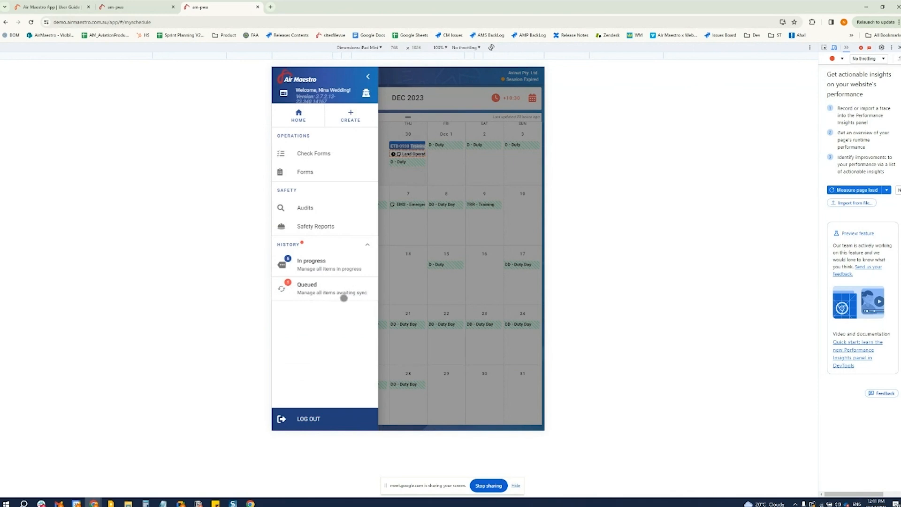
left_click(333, 289)
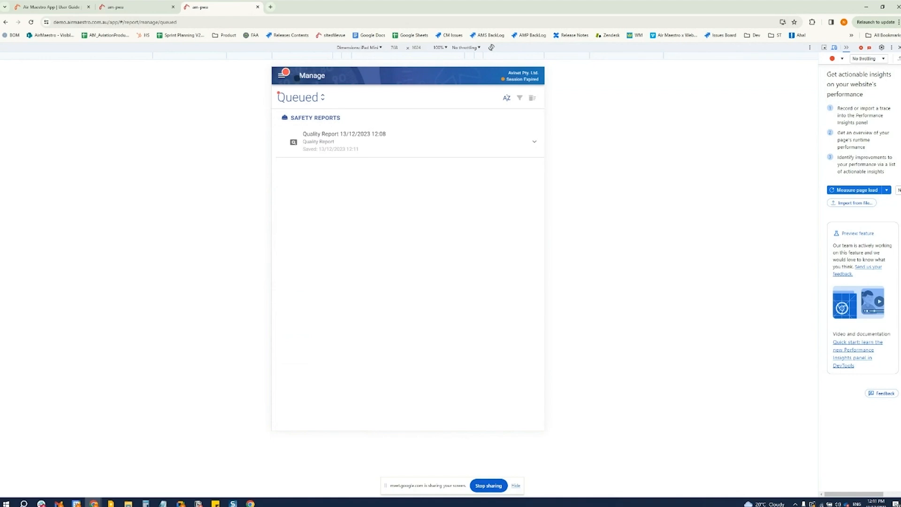
left_click(282, 75)
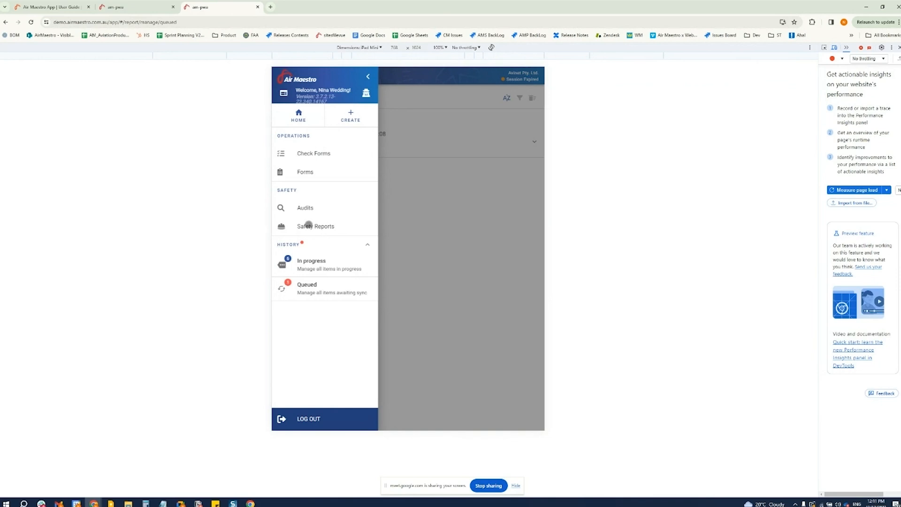
left_click(309, 225)
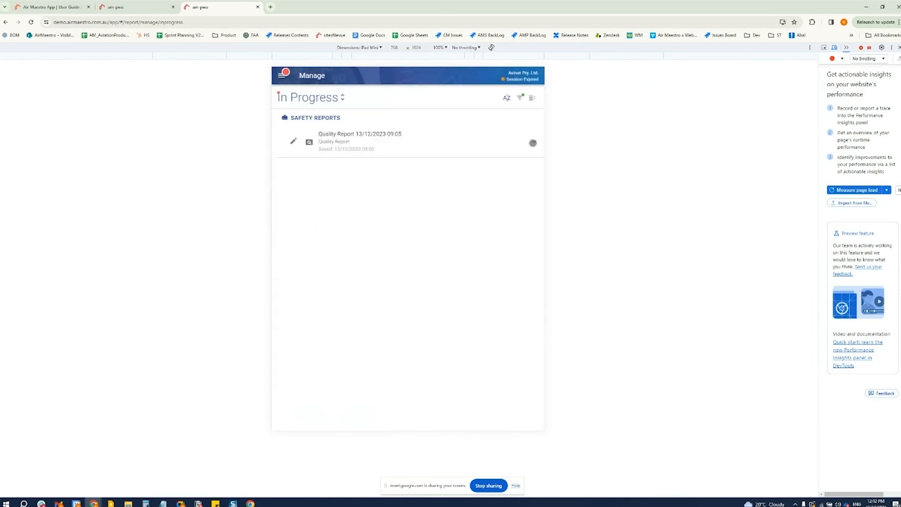
left_click(533, 142)
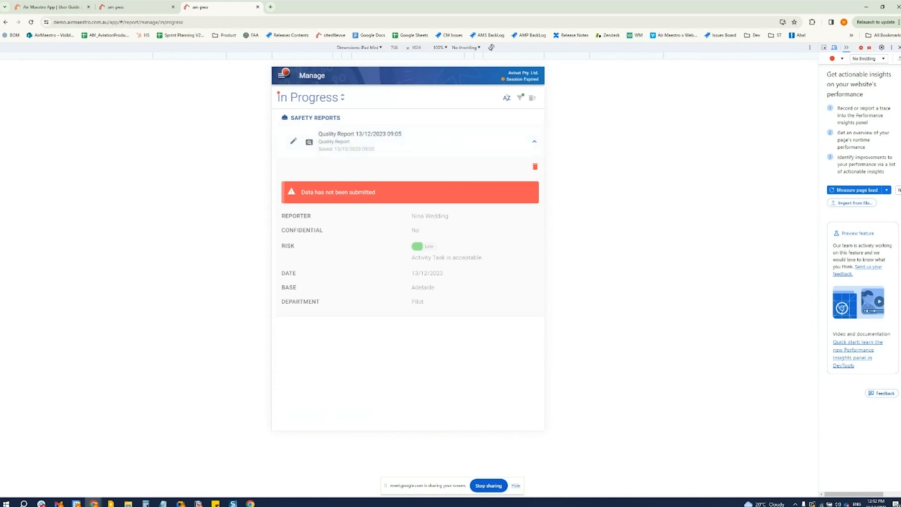
List all in-progress items, expand the Shift Swap form's details, and return to the home schedule
left_click(282, 74)
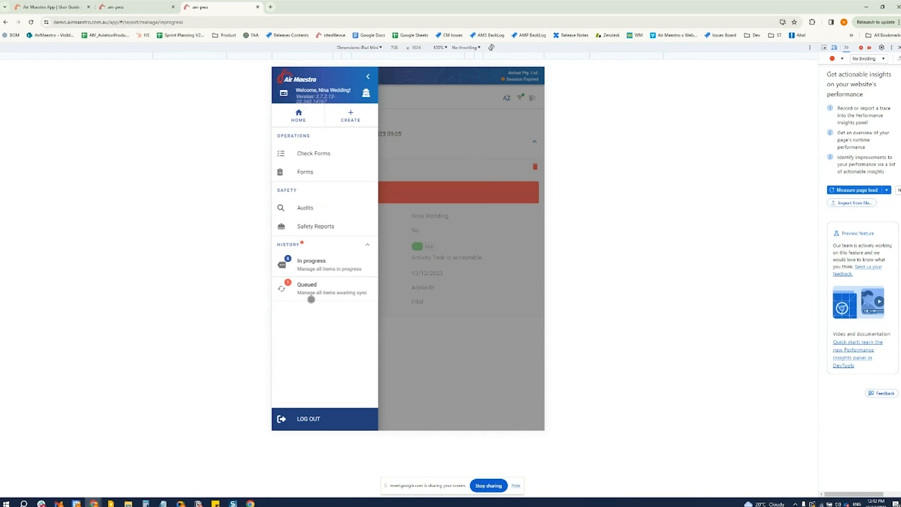
left_click(302, 262)
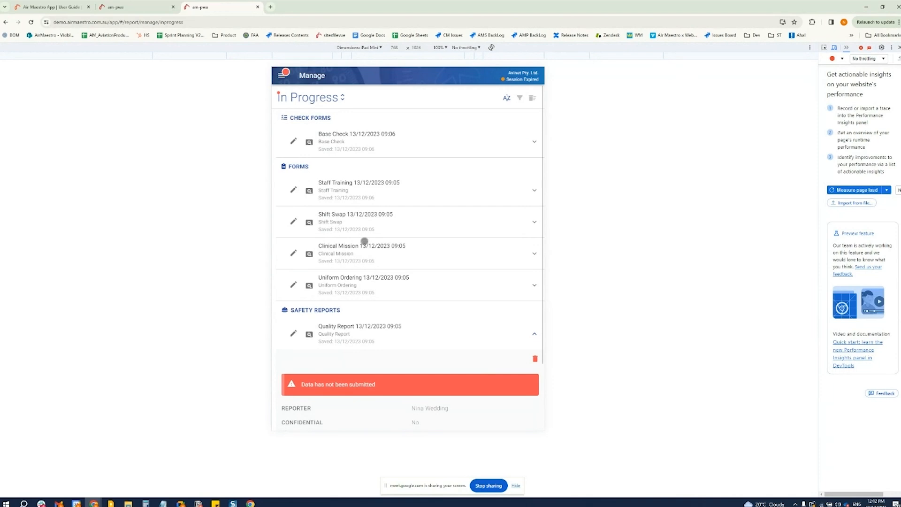
left_click(342, 224)
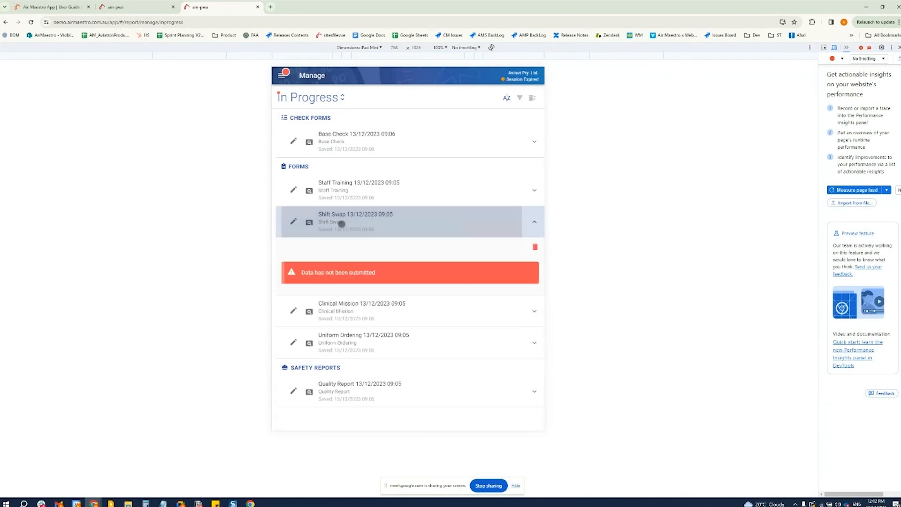
left_click(281, 75)
left_click(294, 115)
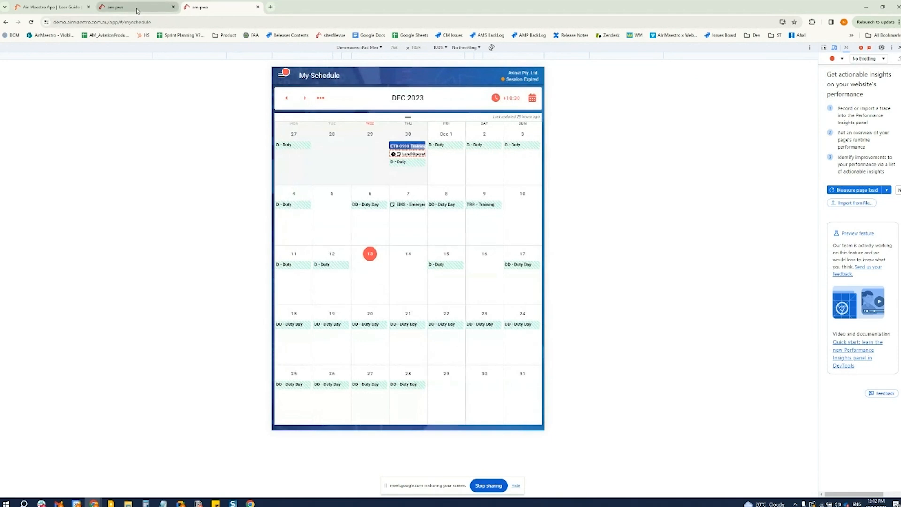
left_click(138, 7)
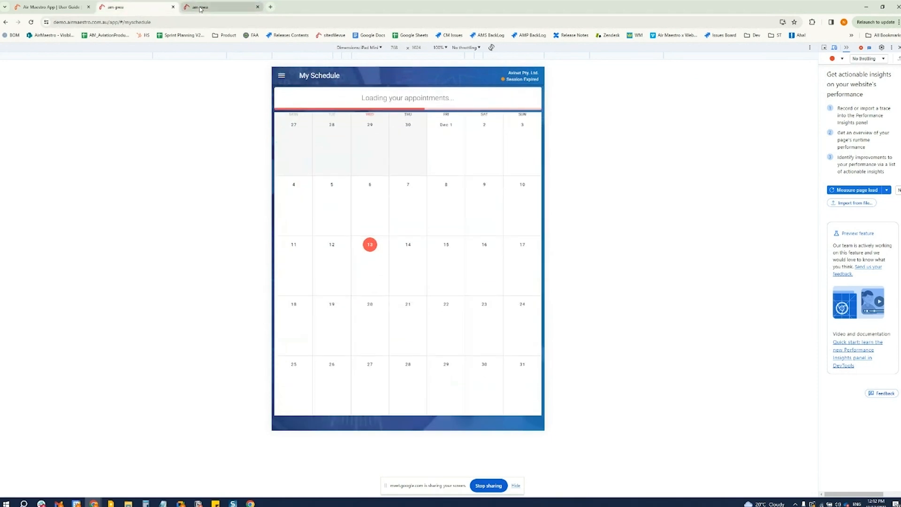
left_click(203, 8)
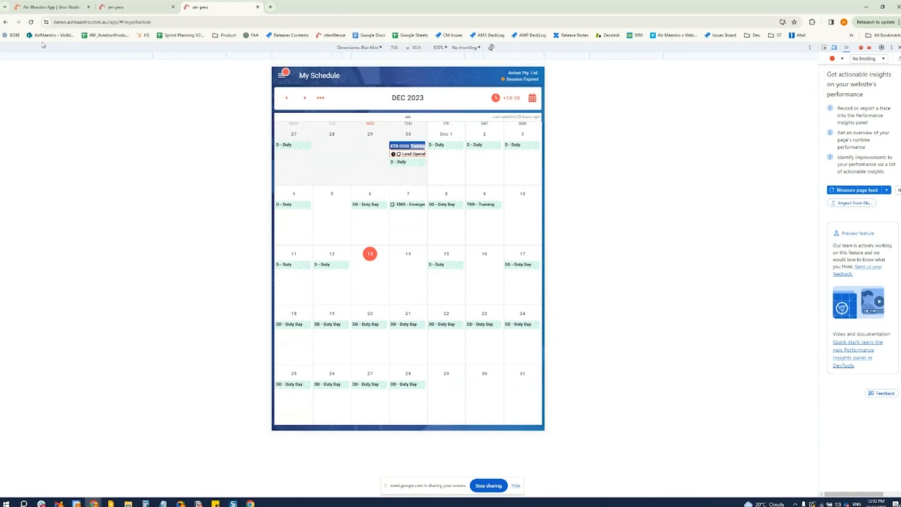
key("alt+Tab")
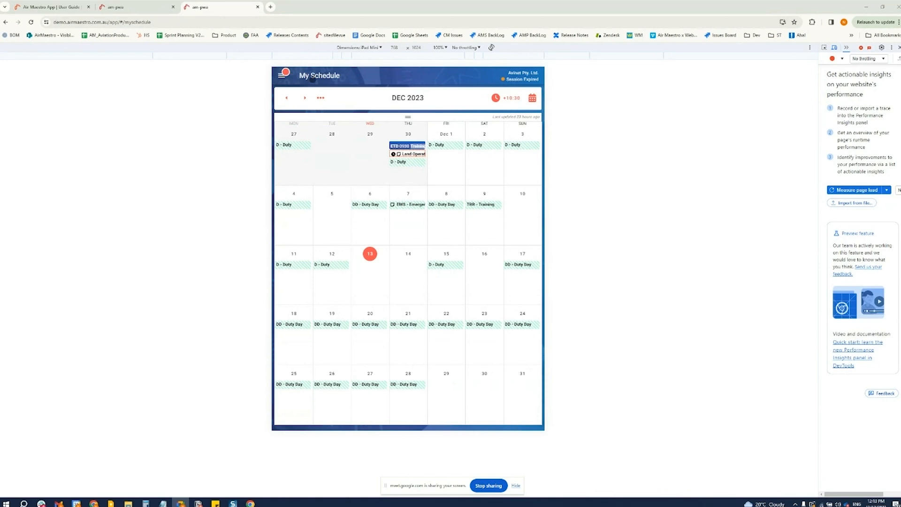
left_click(280, 72)
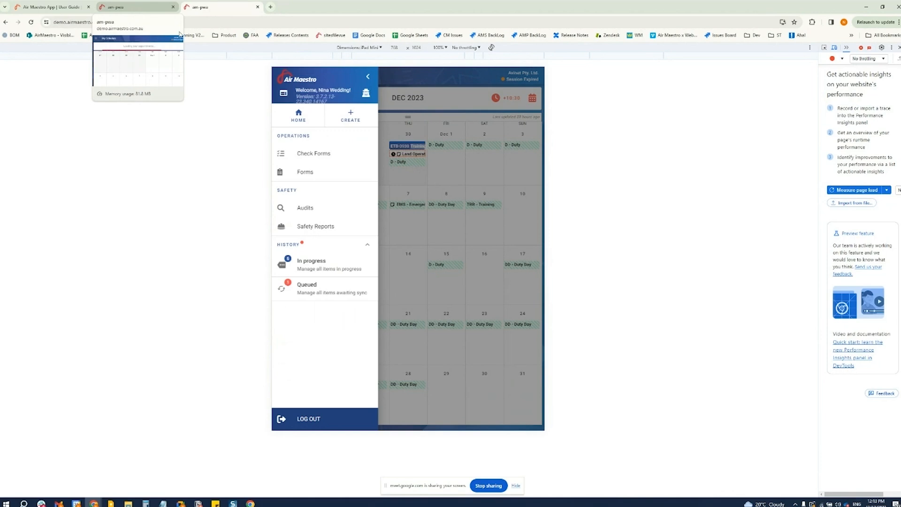
left_click(451, 192)
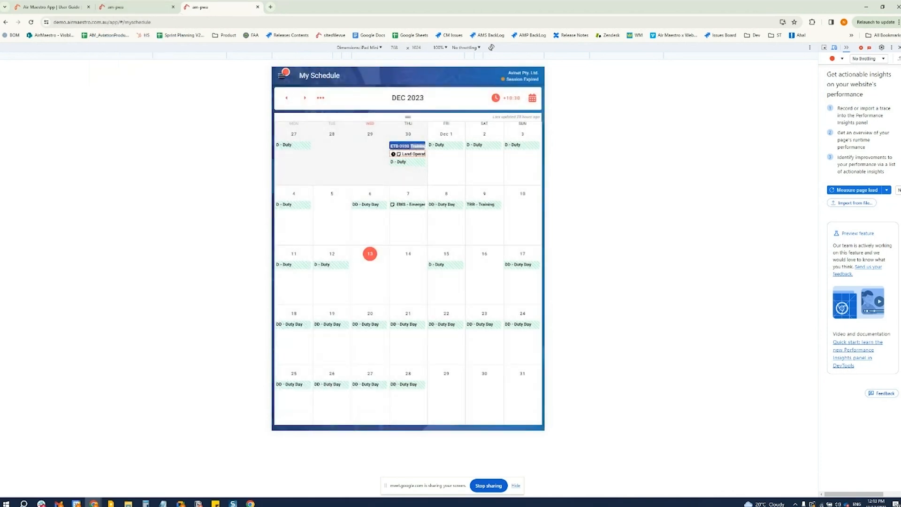
Show only the in-progress safety reports and expand the Quality Report's details
left_click(281, 74)
left_click(315, 226)
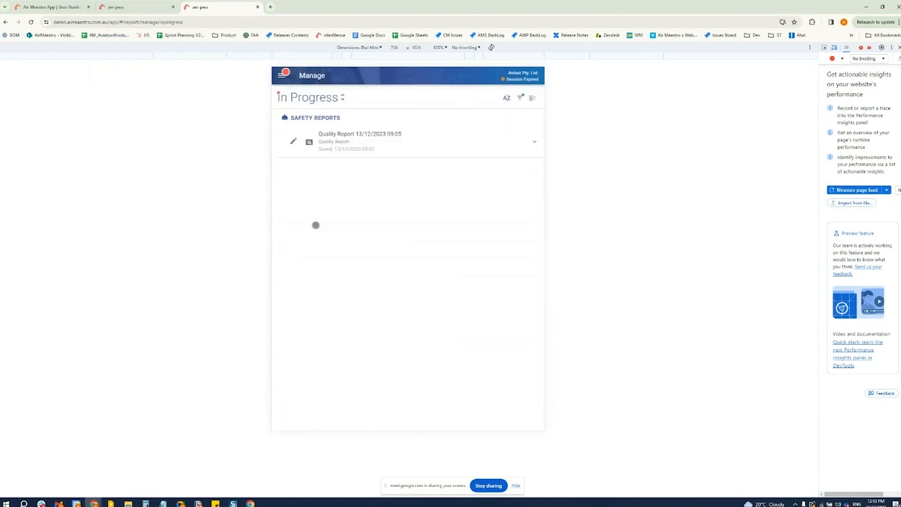
left_click(376, 139)
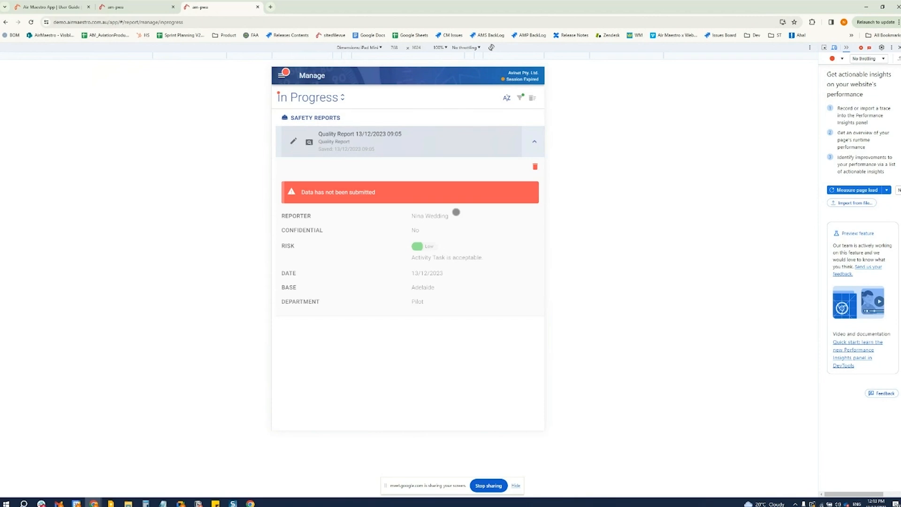
Log out of the expired session, confirm it, and select the saved user on the login screen
left_click(280, 75)
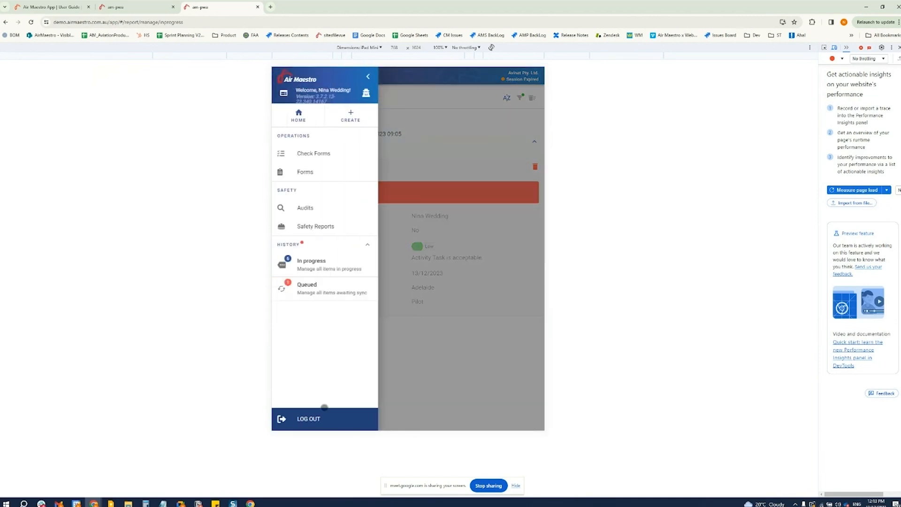
left_click(311, 418)
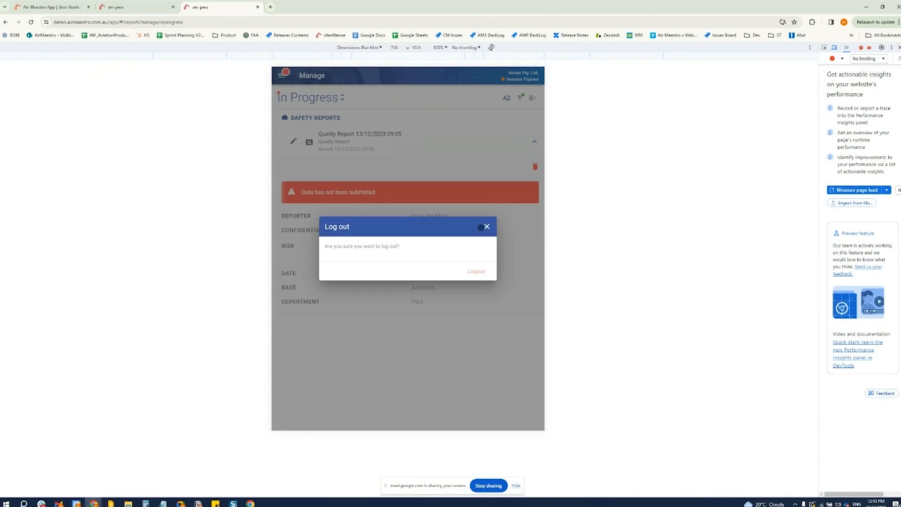
left_click(481, 275)
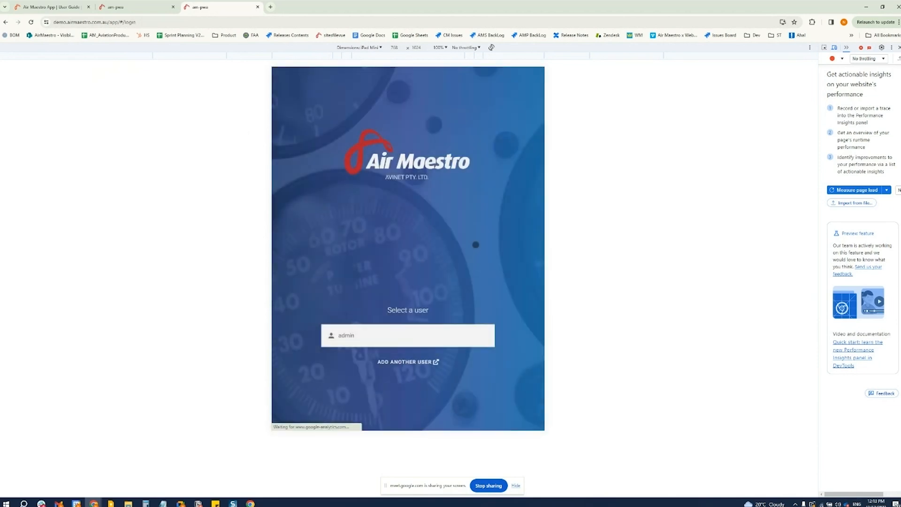
left_click(369, 336)
left_click(370, 325)
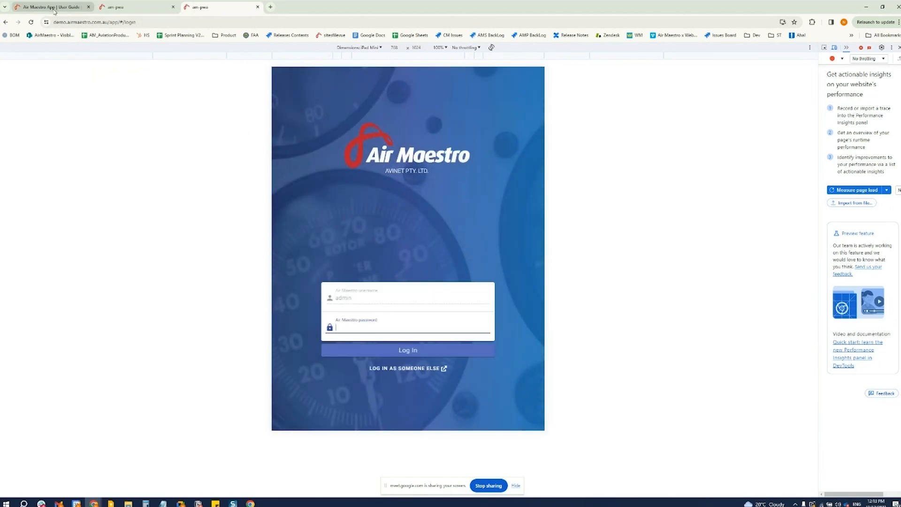
Switch to the online session and create a new Clinical Mission form
left_click(146, 7)
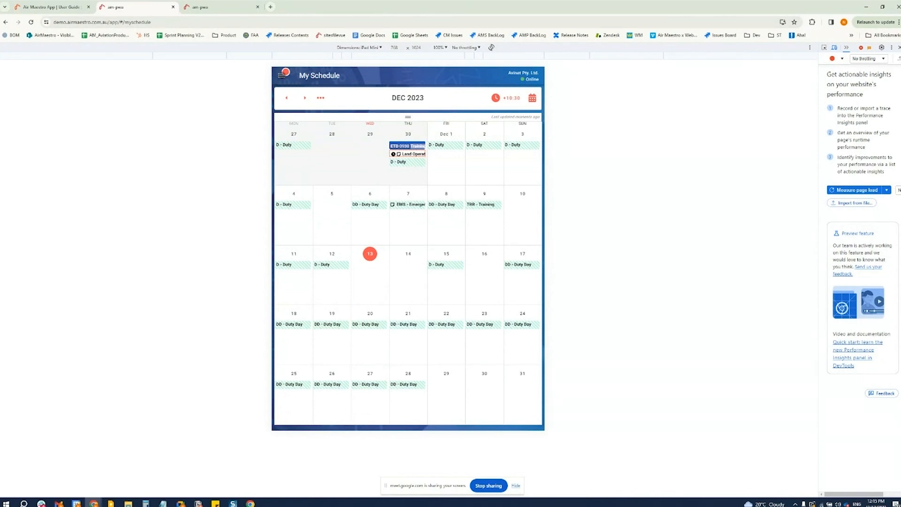
left_click(283, 74)
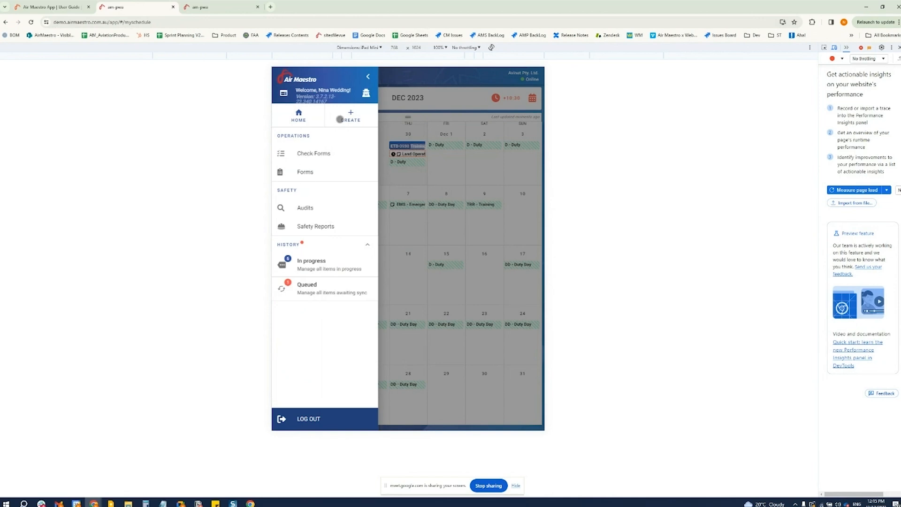
left_click(347, 113)
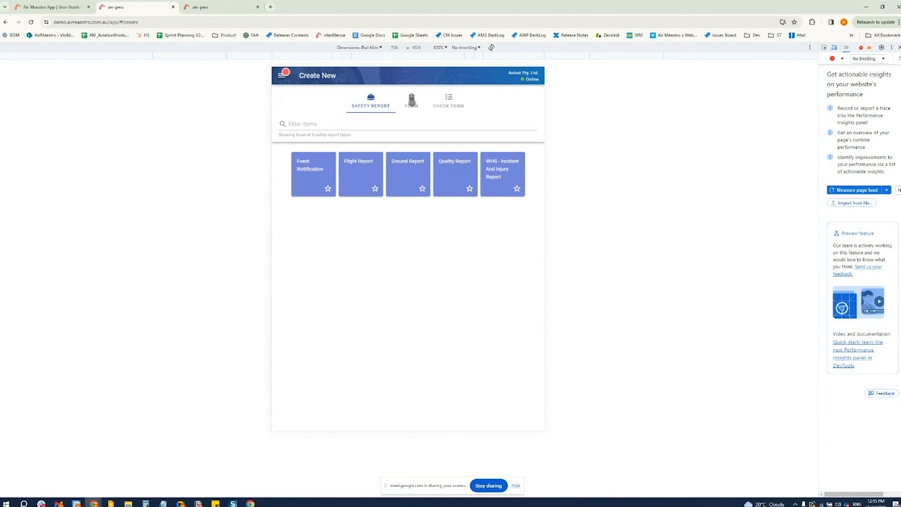
left_click(411, 99)
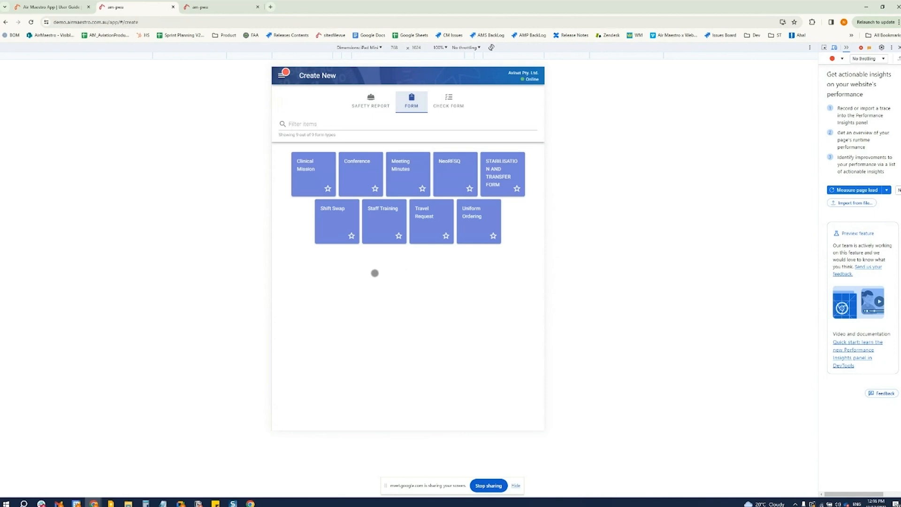
left_click(311, 169)
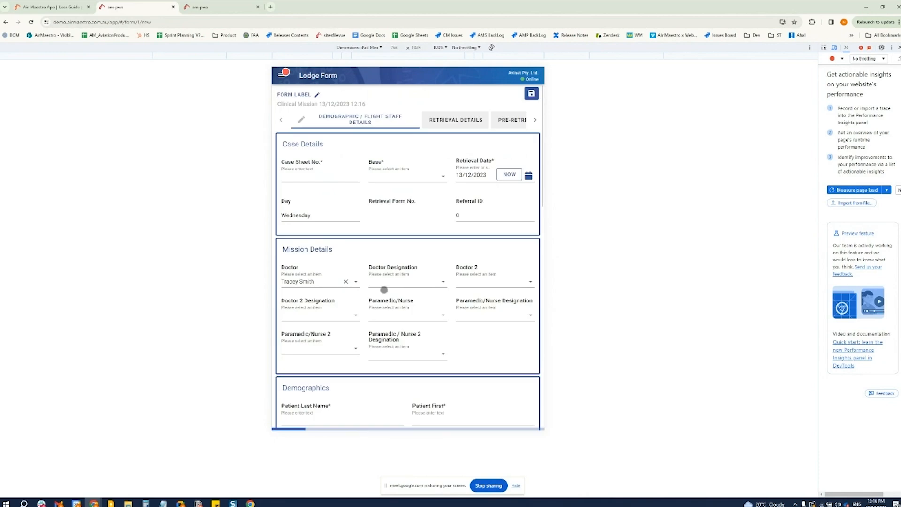
Examine the Clinical Mission form's fields and sections, from Demographic / Flight Staff Details through Pre-Retrieval Treatment to Review
scroll(491, 346, "down", 5)
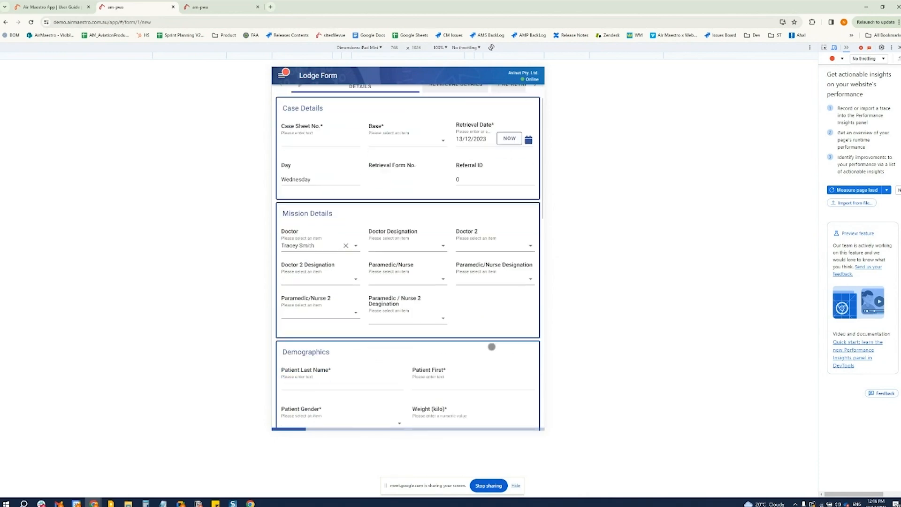
scroll(491, 346, "down", 8)
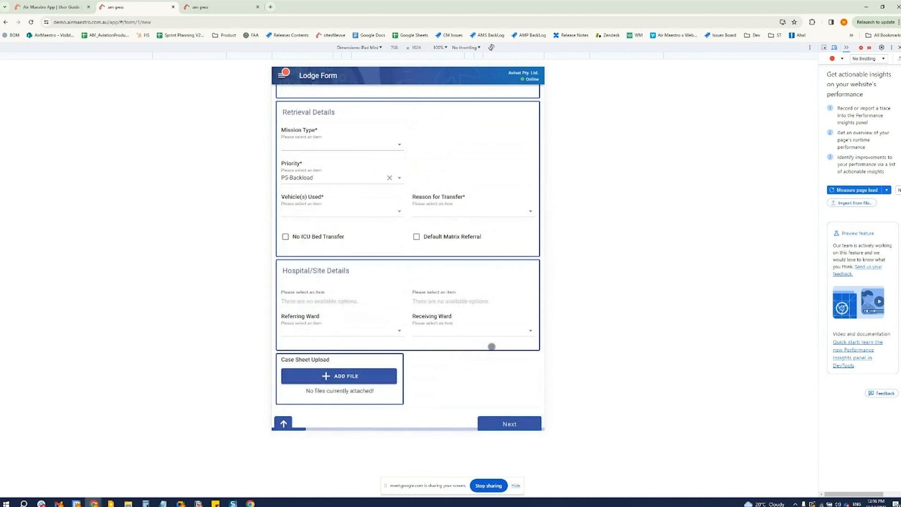
scroll(492, 346, "up", 12)
scroll(491, 346, "up", 2)
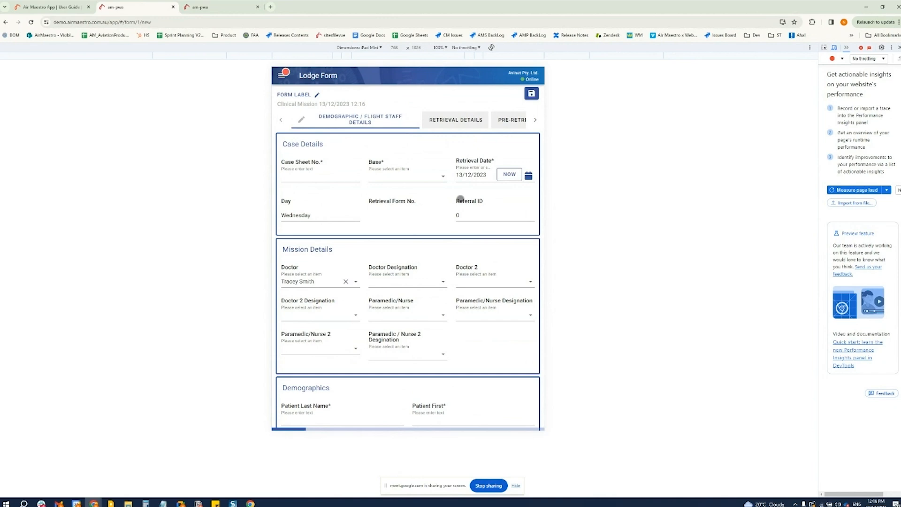
left_click(453, 118)
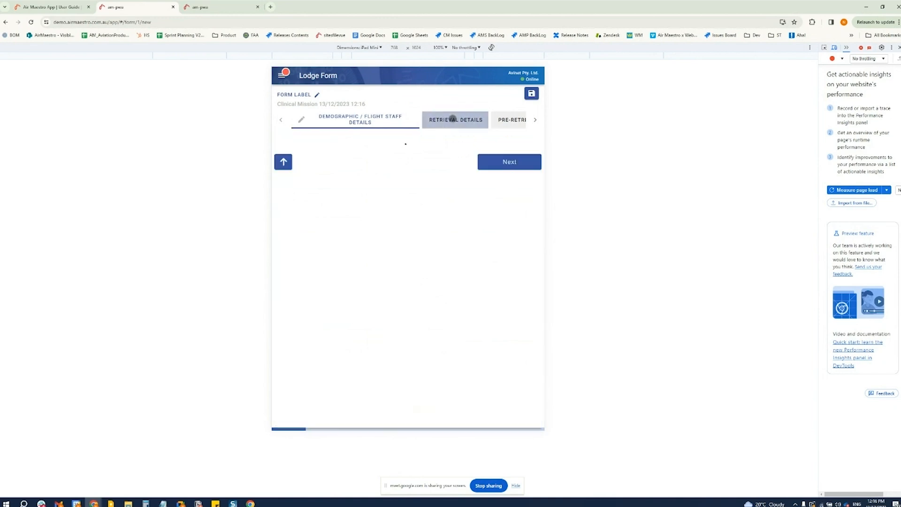
left_click(505, 120)
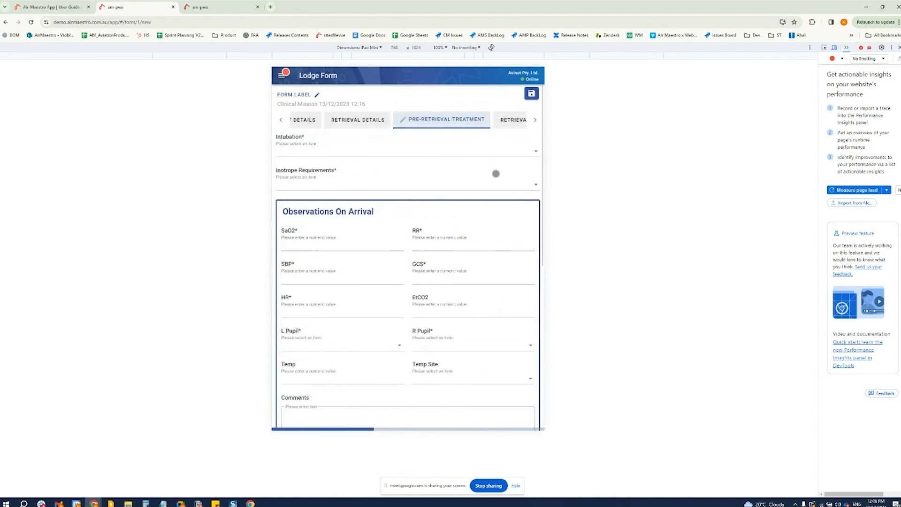
left_click(537, 121)
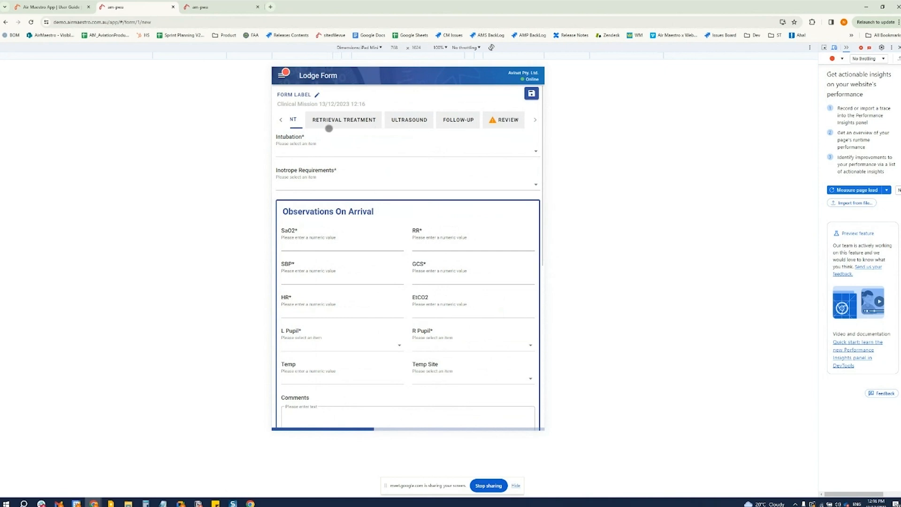
left_click(280, 119)
Leave the Clinical Mission form and create a new Shift Swap form
left_click(281, 74)
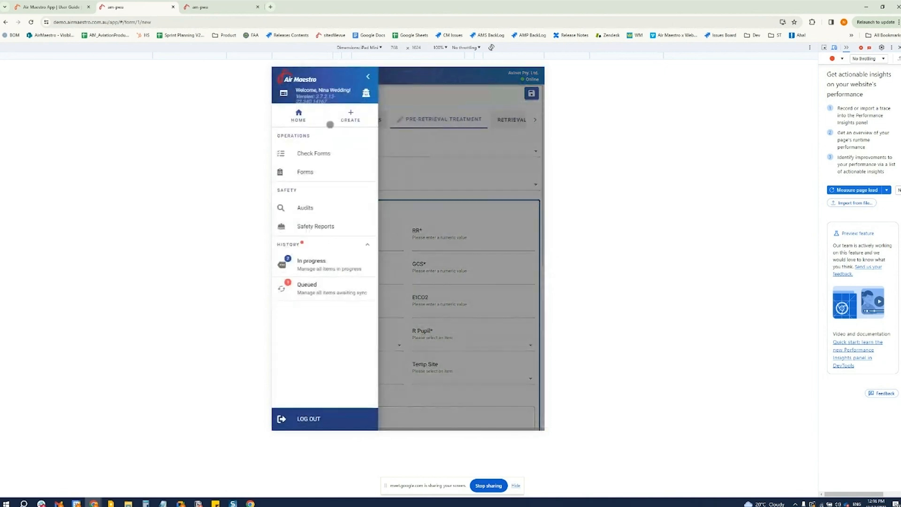
left_click(350, 119)
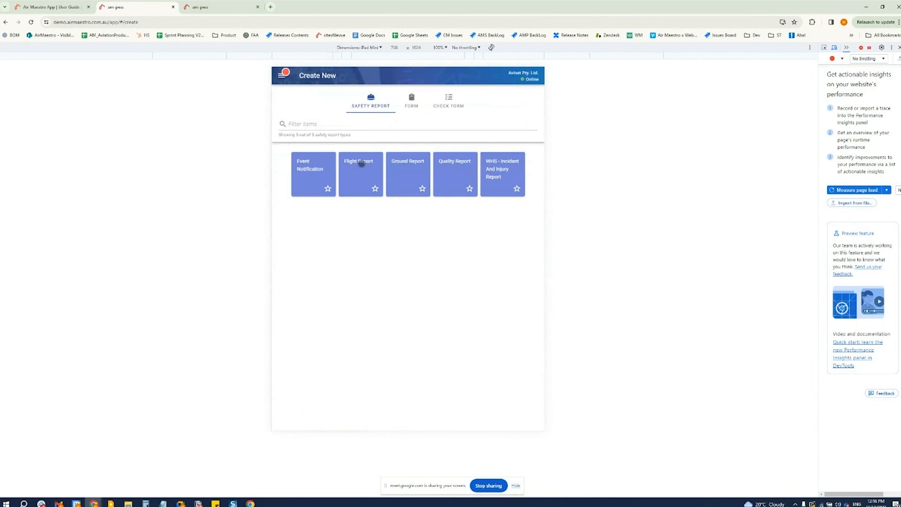
left_click(412, 108)
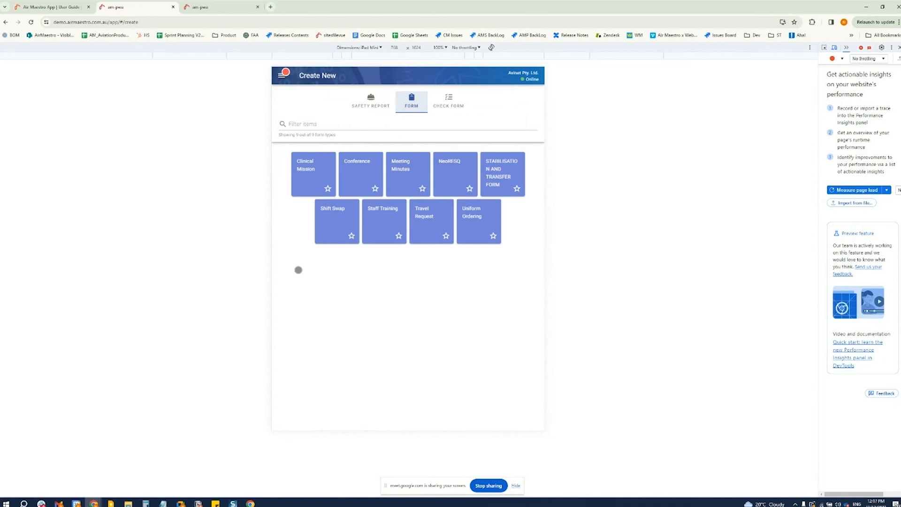
left_click(341, 222)
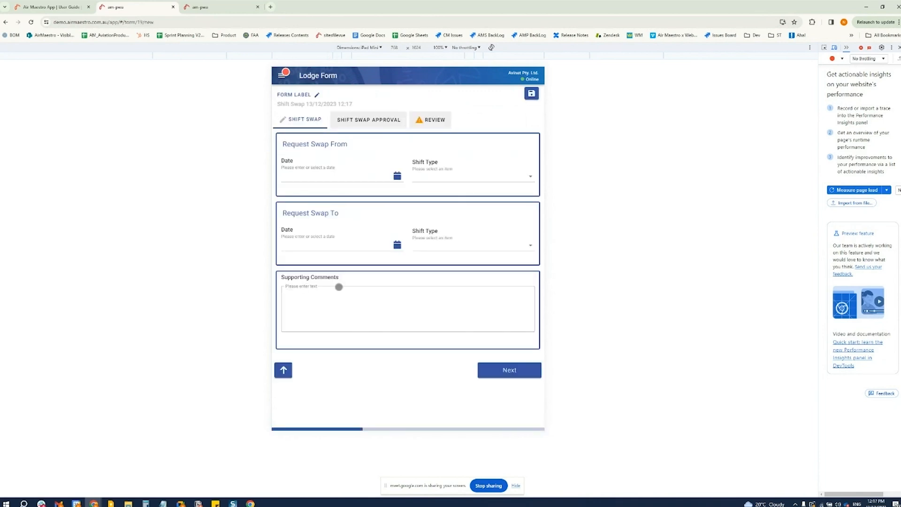
left_click(396, 176)
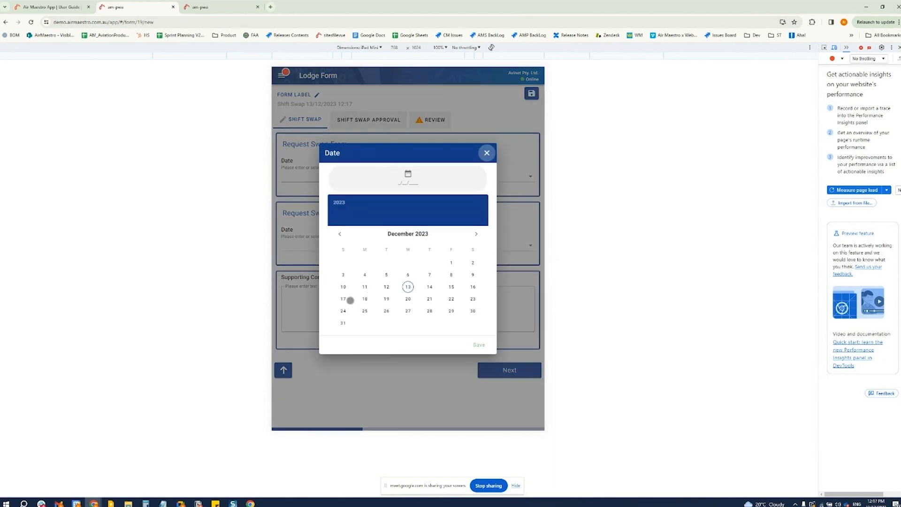
left_click(343, 299)
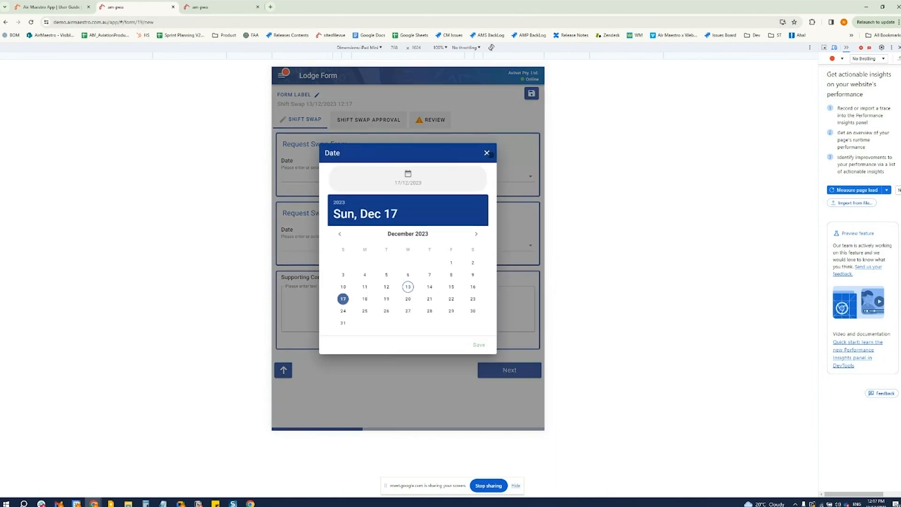
left_click(486, 153)
Set the Request Swap From date to 17/12/2023 and its shift type to Night Duty
left_click(393, 176)
left_click(343, 298)
left_click(479, 345)
left_click(441, 183)
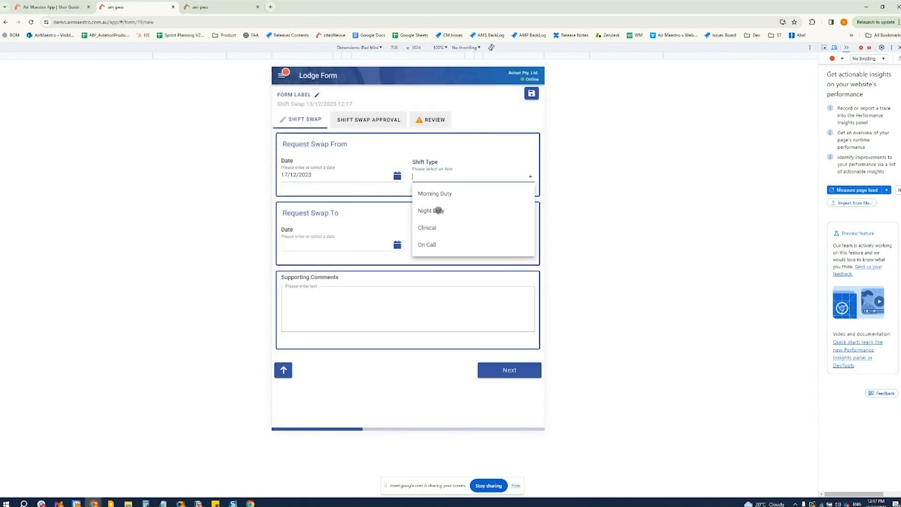
left_click(440, 213)
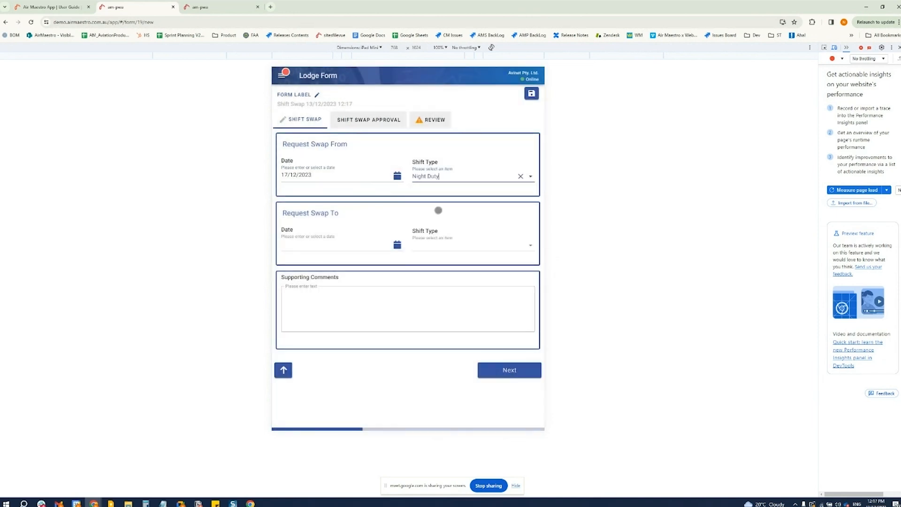
Set the Request Swap To date to 18/12/2023 and its shift type to Morning Duty
left_click(397, 245)
left_click(365, 299)
left_click(478, 344)
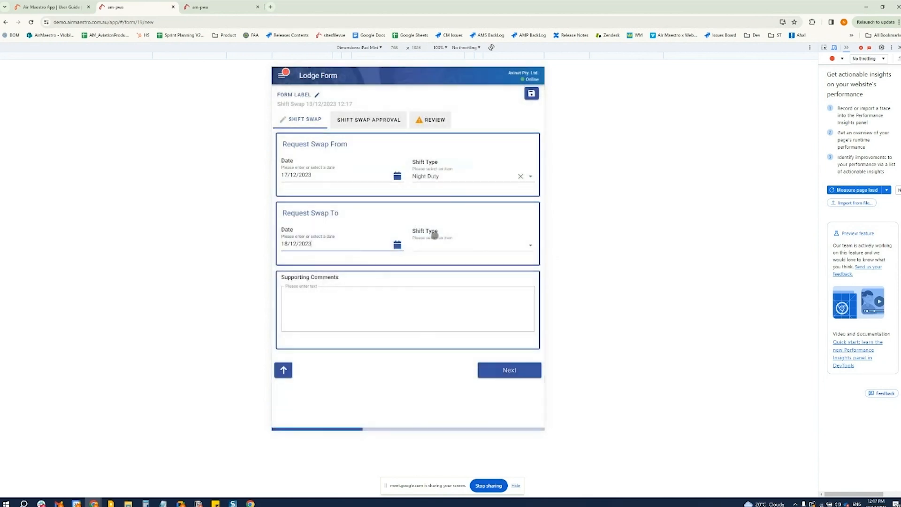
left_click(527, 245)
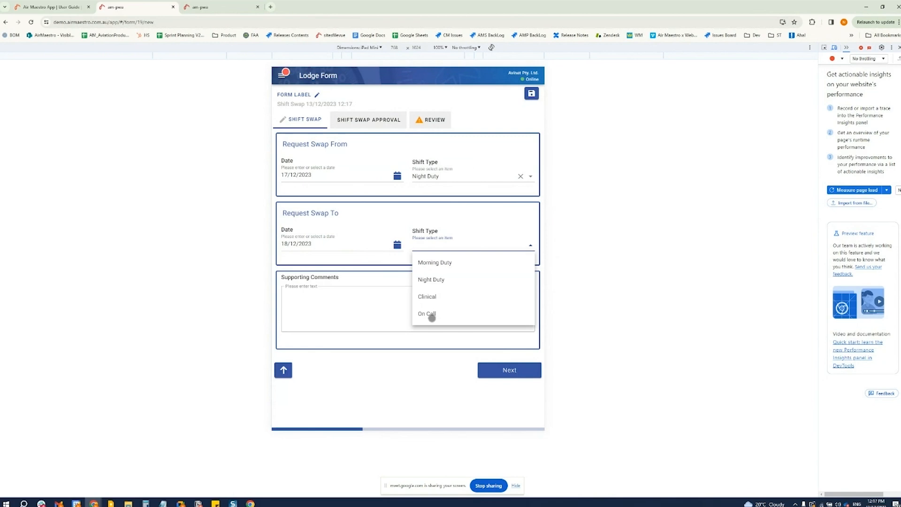
left_click(438, 263)
Enter the supporting comment "Please it's my birthday I don't want to work." and continue to the Shift Swap Approval section
left_click(324, 311)
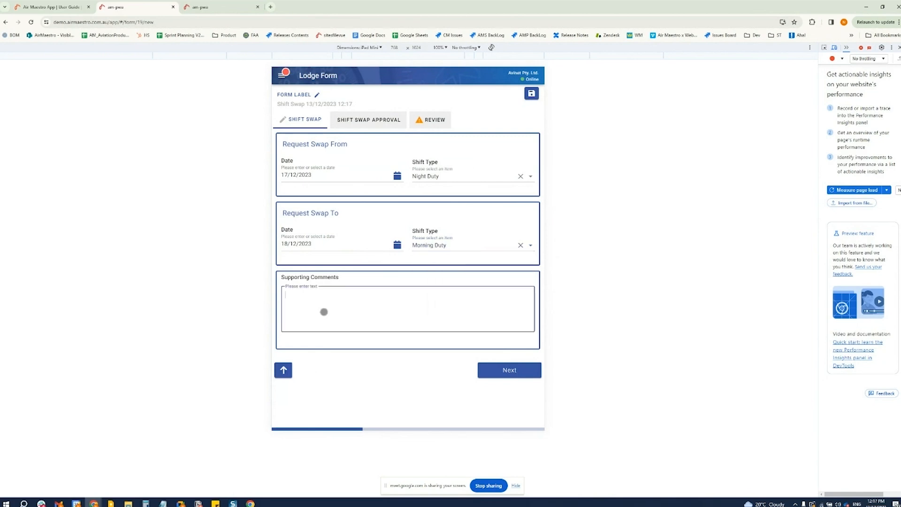
type("Please it's my birthday I don't want to work.")
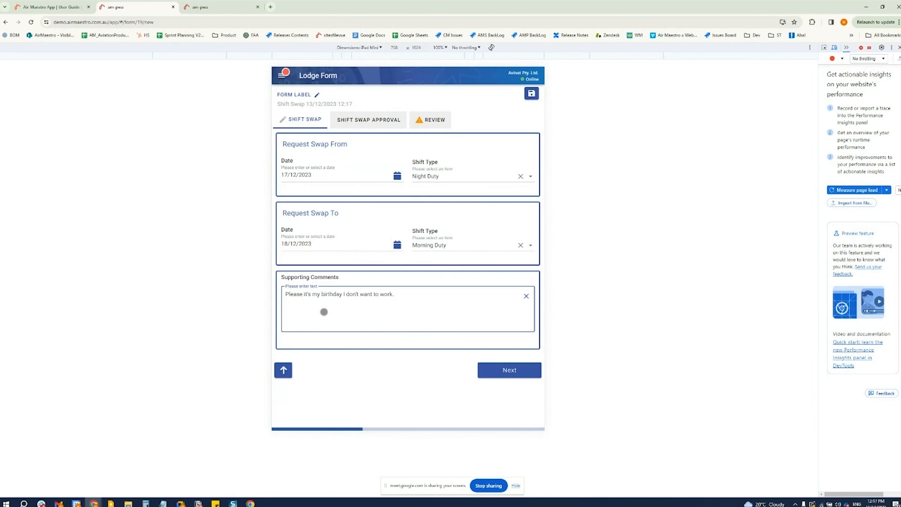
left_click(502, 370)
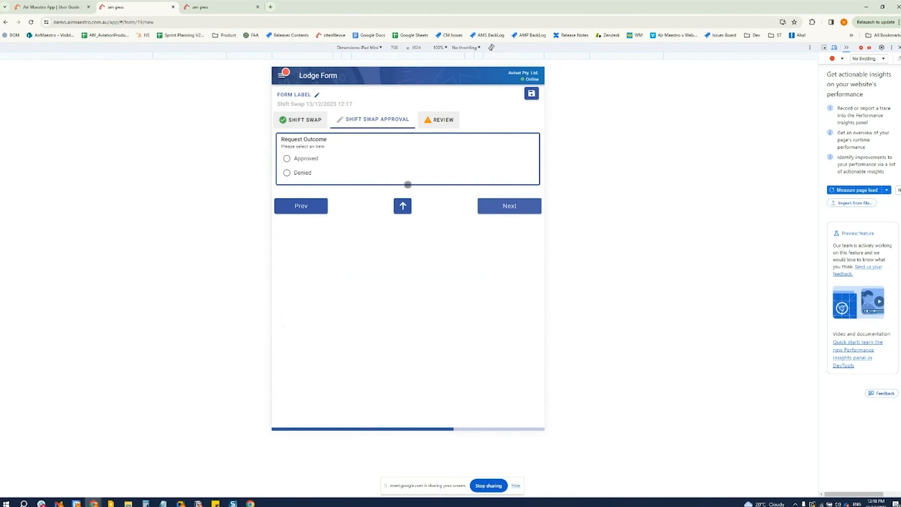
Set the request outcome to Approved, choose a pilot as Swapped With, and mark Roster Updated
left_click(302, 157)
left_click(340, 231)
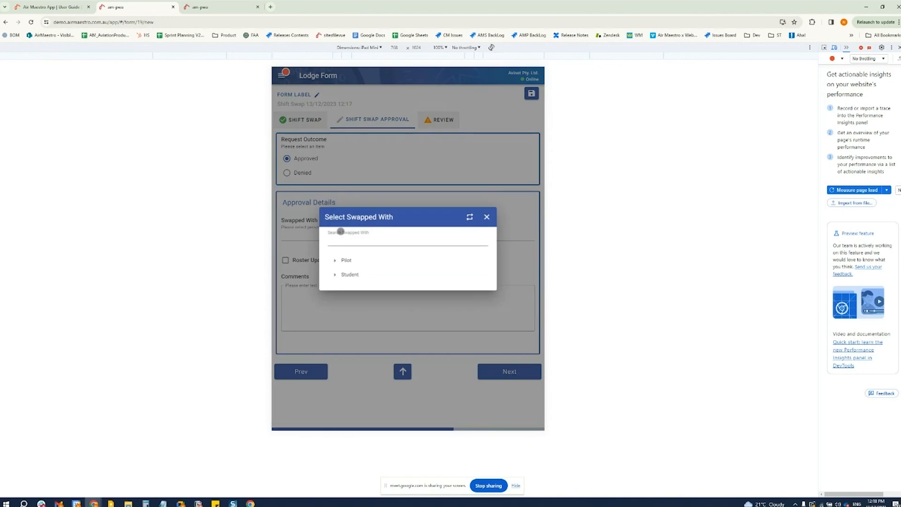
left_click(335, 261)
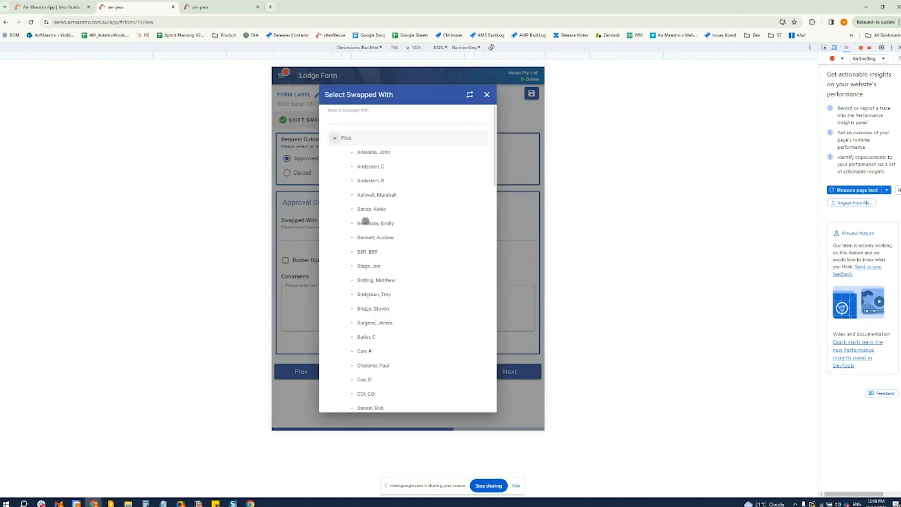
left_click(369, 224)
left_click(286, 260)
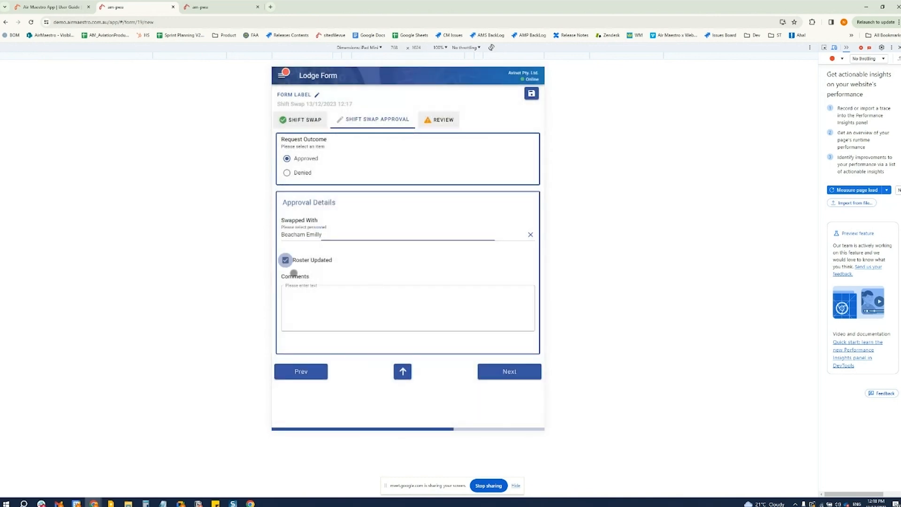
Add the approval comment "Accepted.", continue to the review, and submit the Shift Swap form
left_click(312, 305)
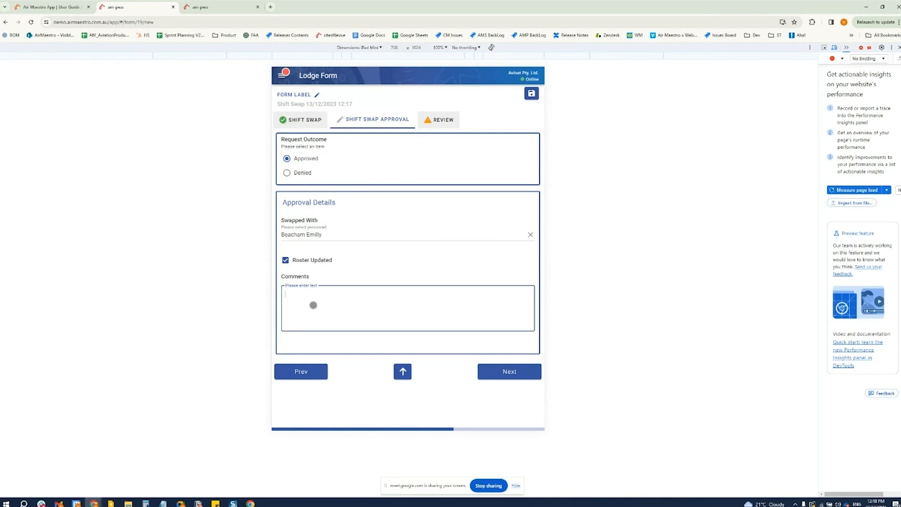
type("Accepted.")
left_click(509, 371)
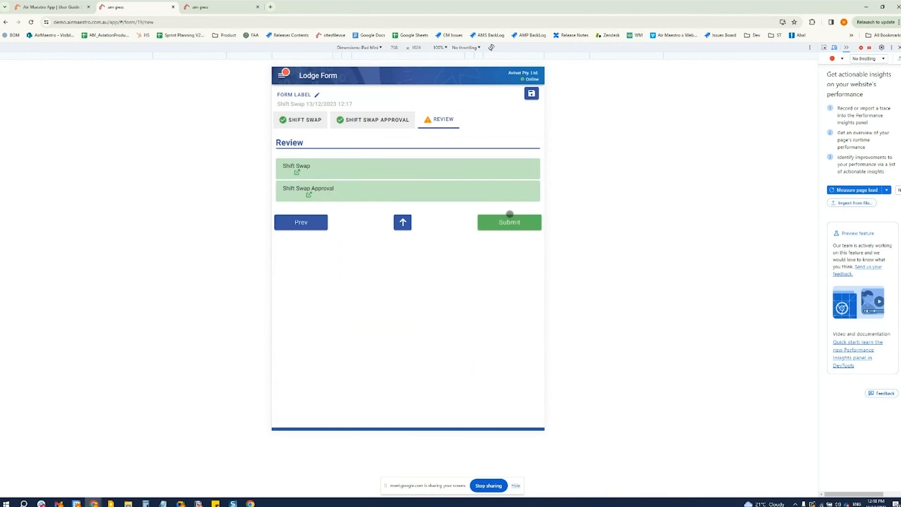
left_click(509, 222)
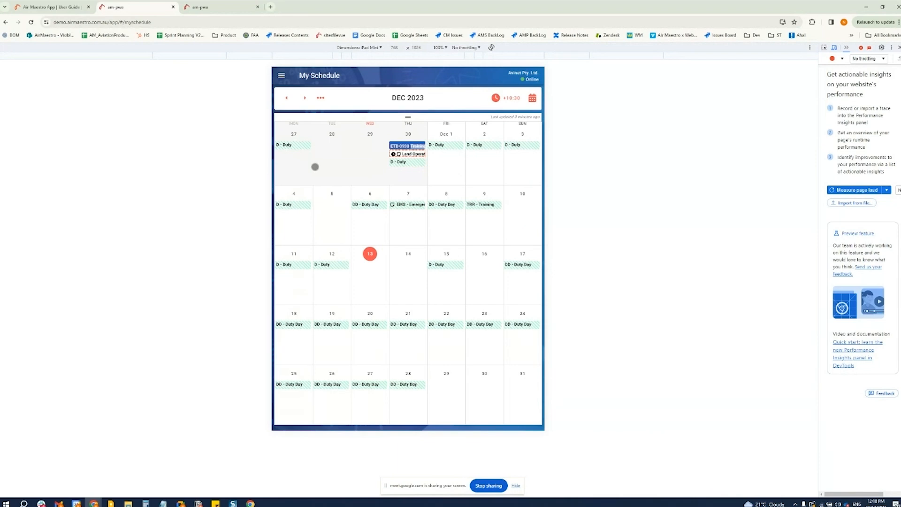
Mark the Base Check template as a favourite among the check form templates and start a new Base Check form
left_click(282, 76)
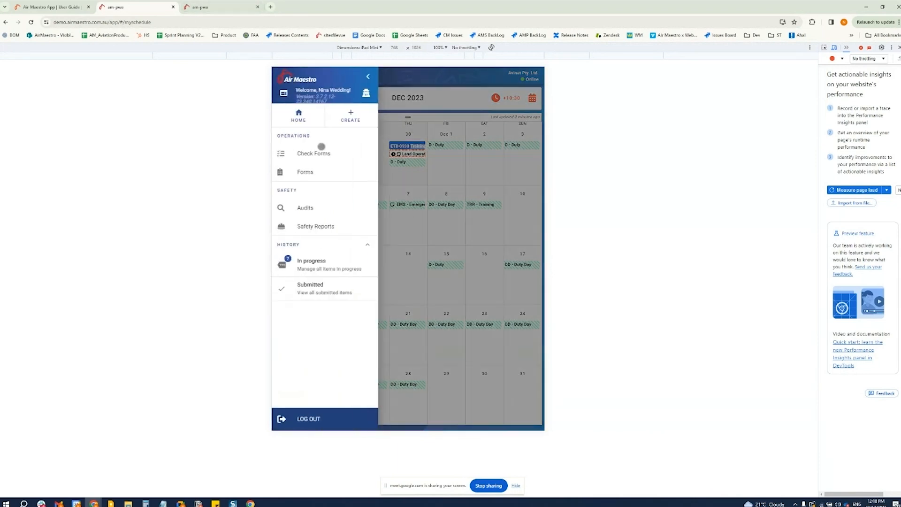
left_click(348, 117)
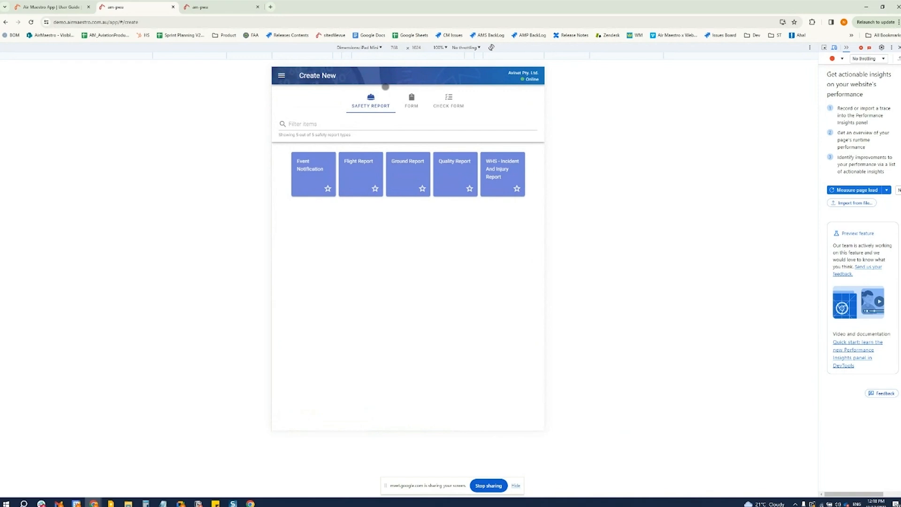
left_click(444, 100)
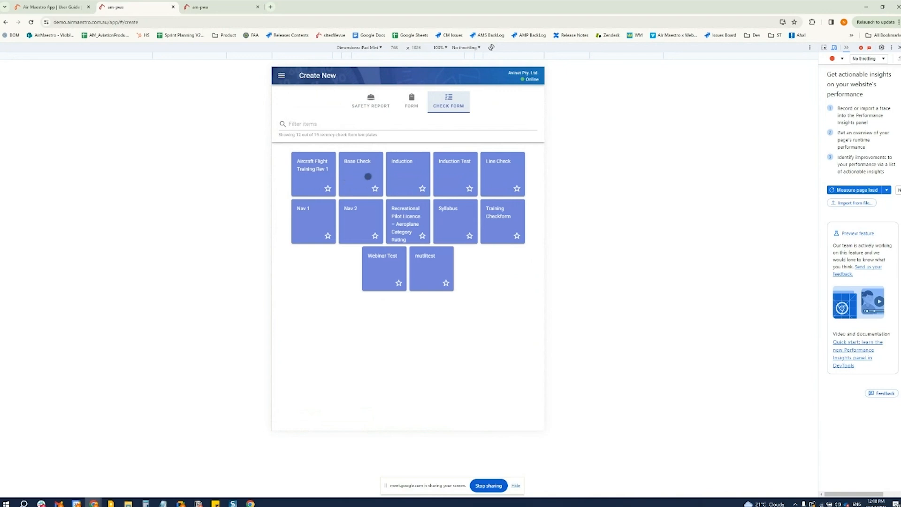
left_click(368, 176)
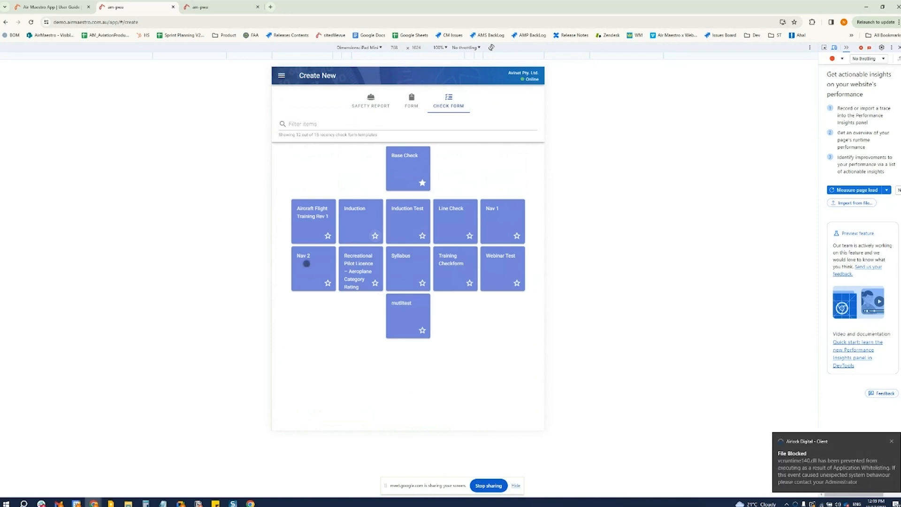
left_click(413, 161)
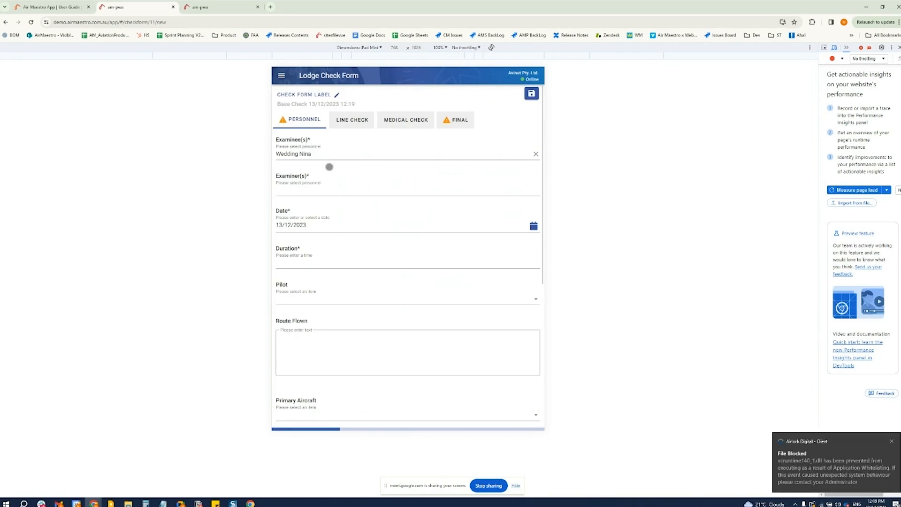
Select a person from the Auckland group as the check form's examiner and close the selection
left_click(330, 190)
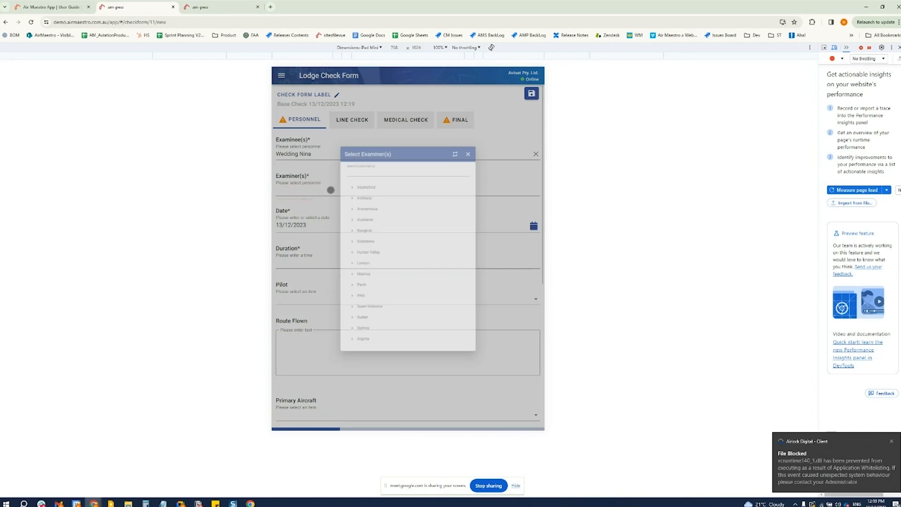
left_click(334, 210)
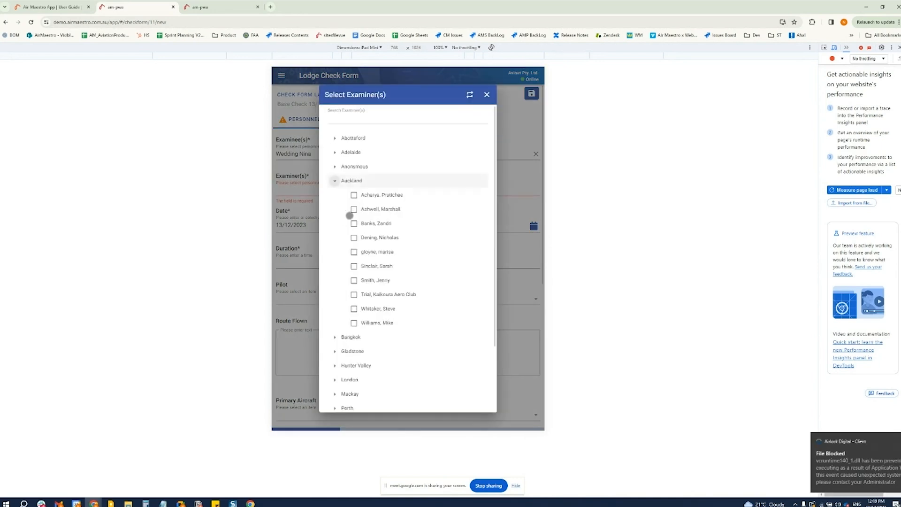
left_click(354, 209)
scroll(460, 346, "down", 2)
scroll(450, 344, "up", 2)
left_click(491, 97)
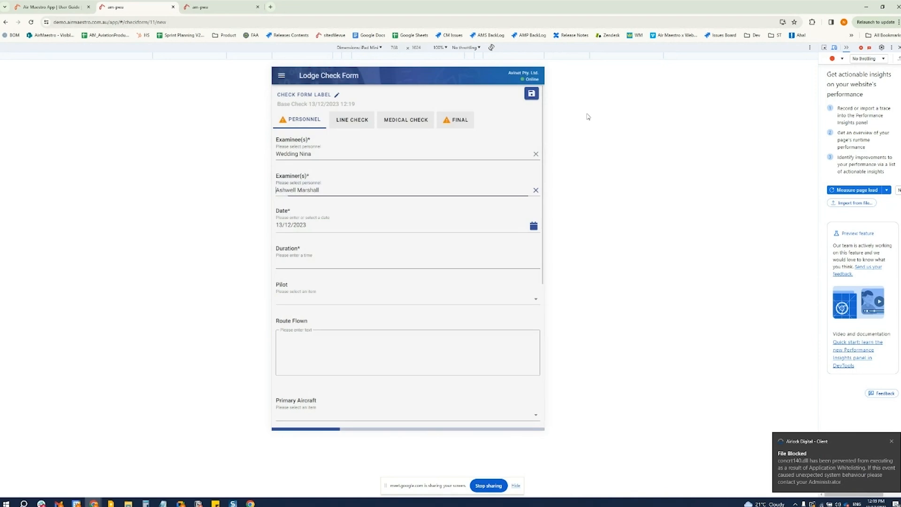
Set the duration to 00:12, choose a pilot, and enter "a-b" as the route flown
left_click(309, 260)
type("12")
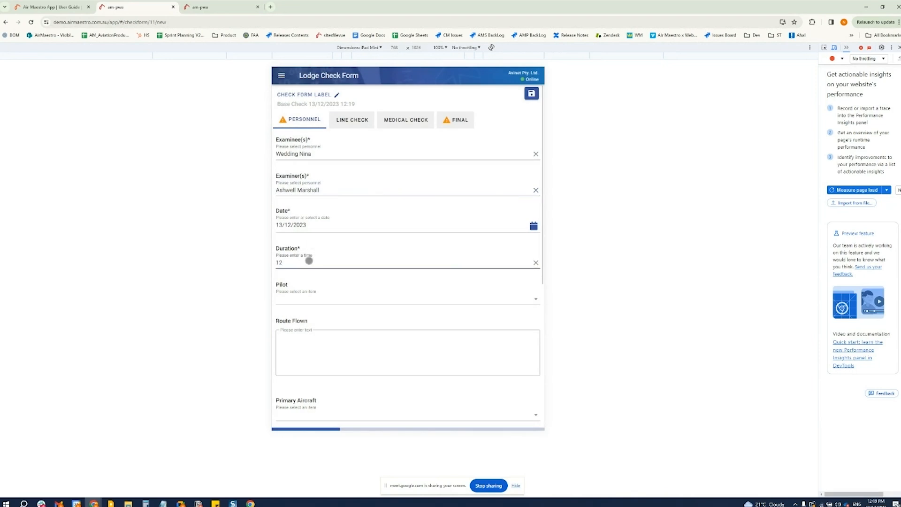
left_click(311, 300)
left_click(308, 332)
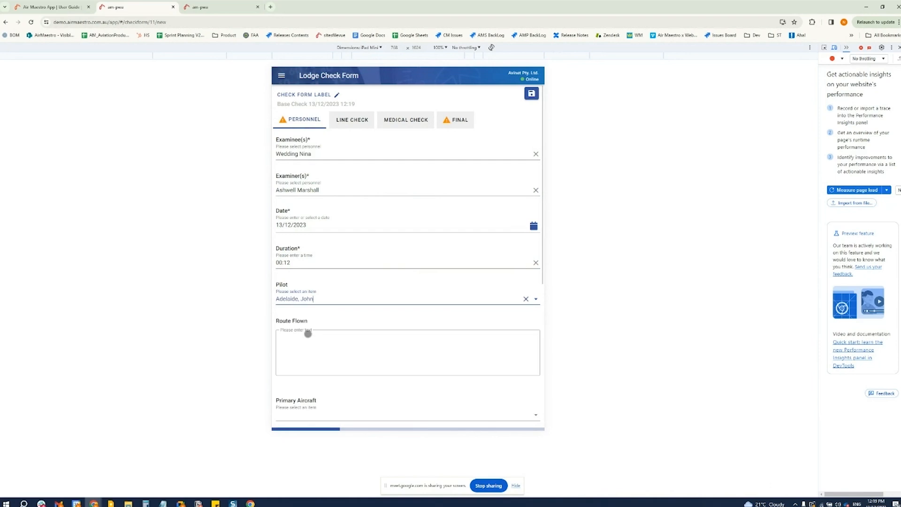
left_click(316, 355)
type("a-b")
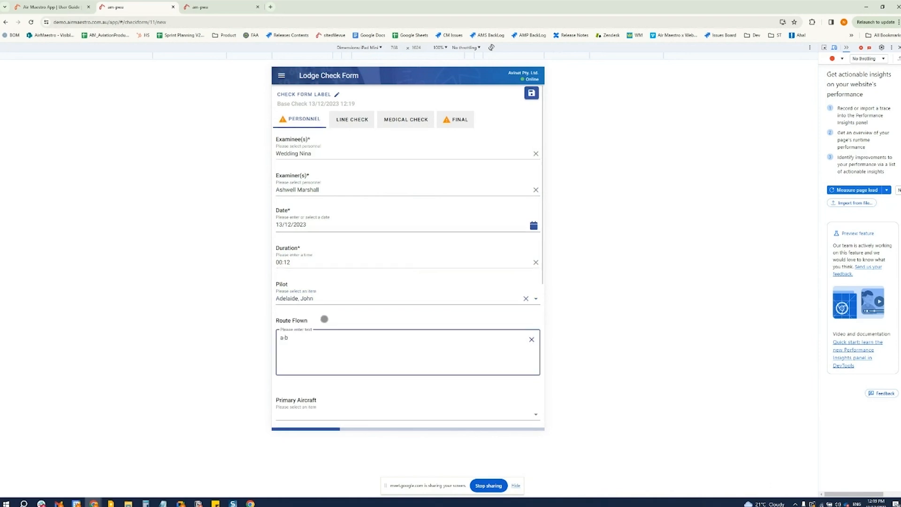
Mark the check as performed on Aircraft, add the pre-check note "Weather clear", and continue to the Line Check section
scroll(324, 318, "down", 3)
scroll(324, 318, "down", 3)
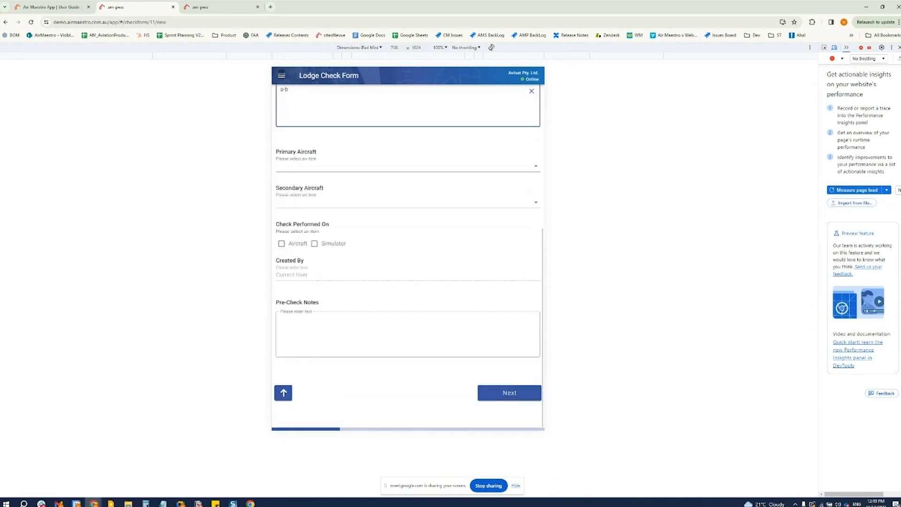
scroll(340, 219, "down", 1)
left_click(282, 240)
left_click(340, 336)
type("Weather clear")
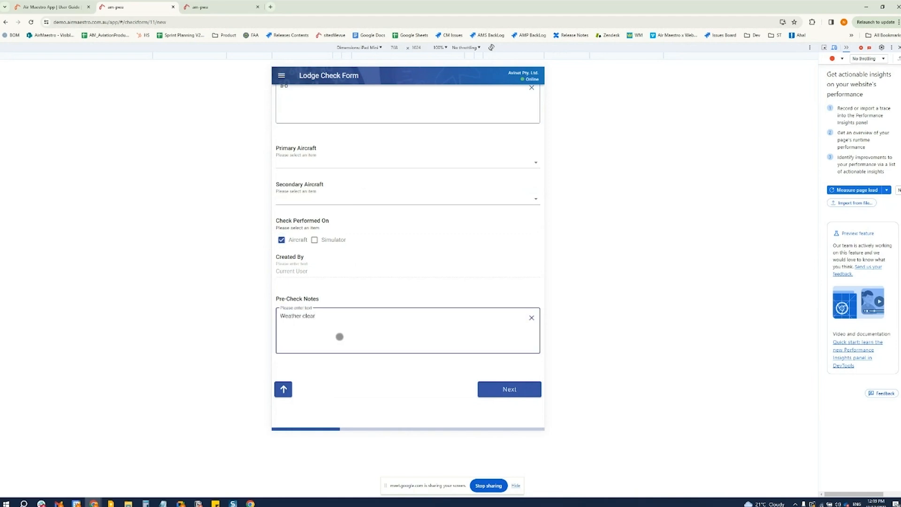
left_click(505, 393)
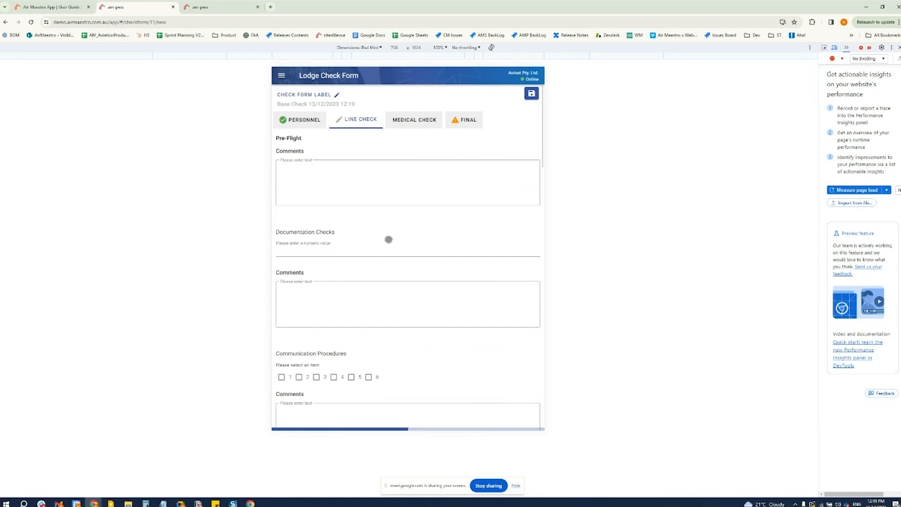
Rate Communication Procedures 2, Aircraft Prep 3 and several further Line Check items, and continue to the Medical Check section
left_click(352, 184)
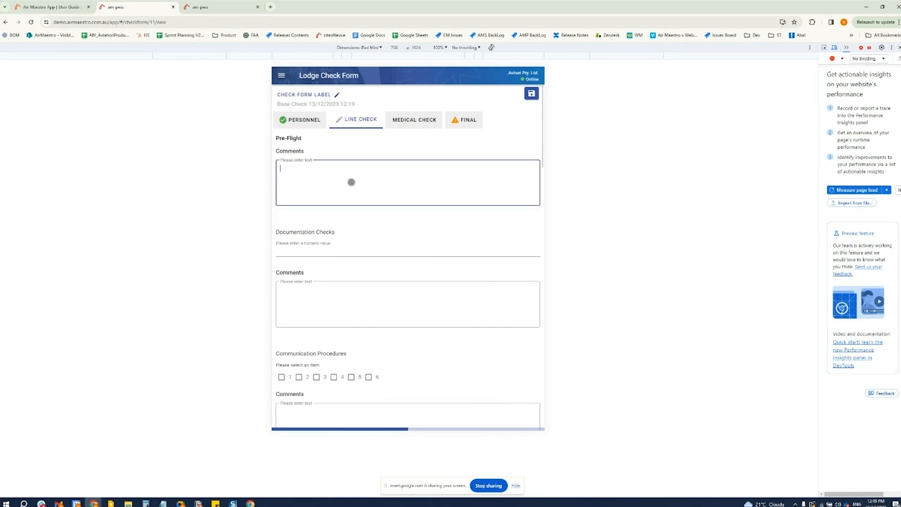
scroll(337, 226, "down", 3)
left_click(299, 234)
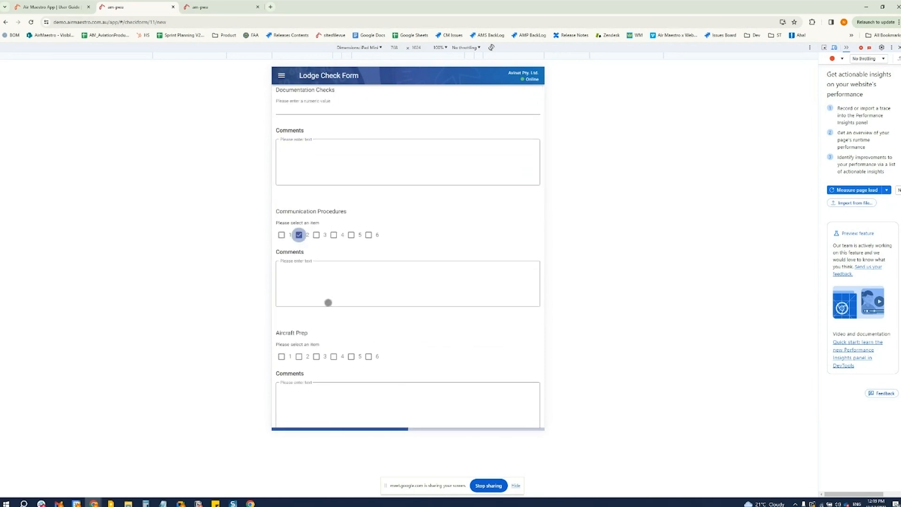
left_click(316, 356)
scroll(366, 328, "down", 4)
left_click(351, 300)
scroll(371, 300, "down", 4)
left_click(368, 243)
scroll(370, 313, "down", 2)
scroll(351, 327, "down", 1)
left_click(334, 300)
left_click(334, 259)
scroll(333, 376, "down", 1)
scroll(331, 357, "down", 3)
left_click(335, 288)
scroll(365, 347, "down", 2)
scroll(365, 349, "down", 5)
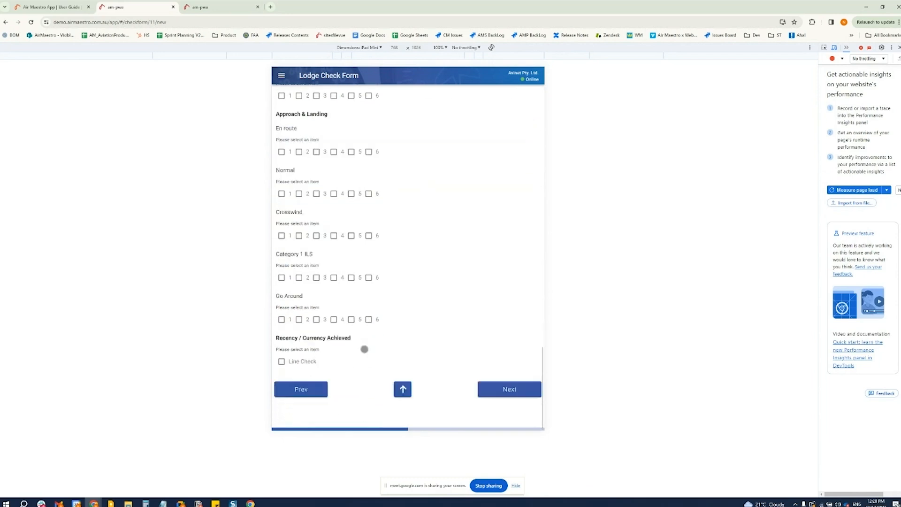
left_click(511, 387)
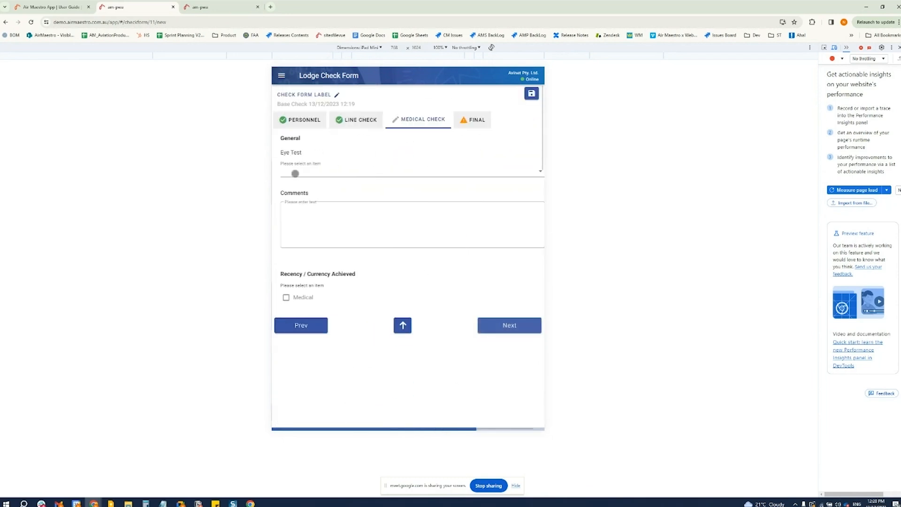
Mark Medical under Recency / Currency Achieved and submit the check form from the Final section
left_click(281, 297)
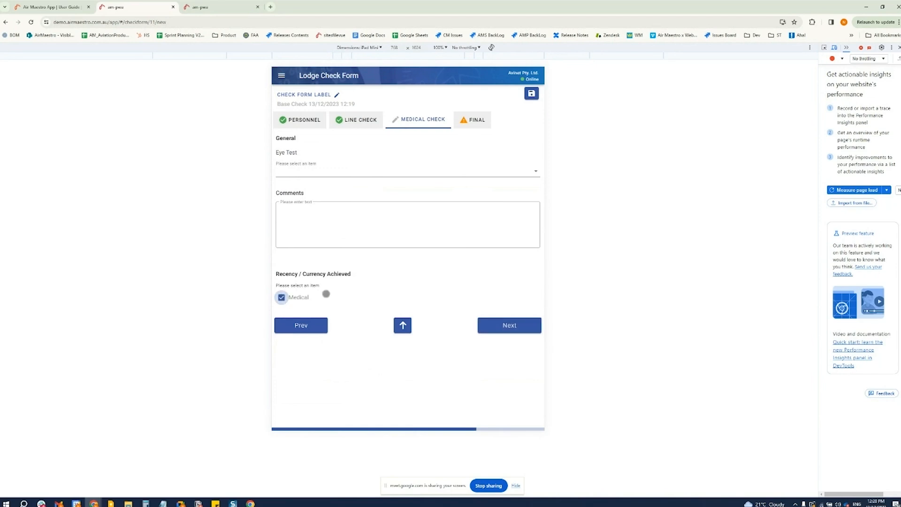
left_click(512, 325)
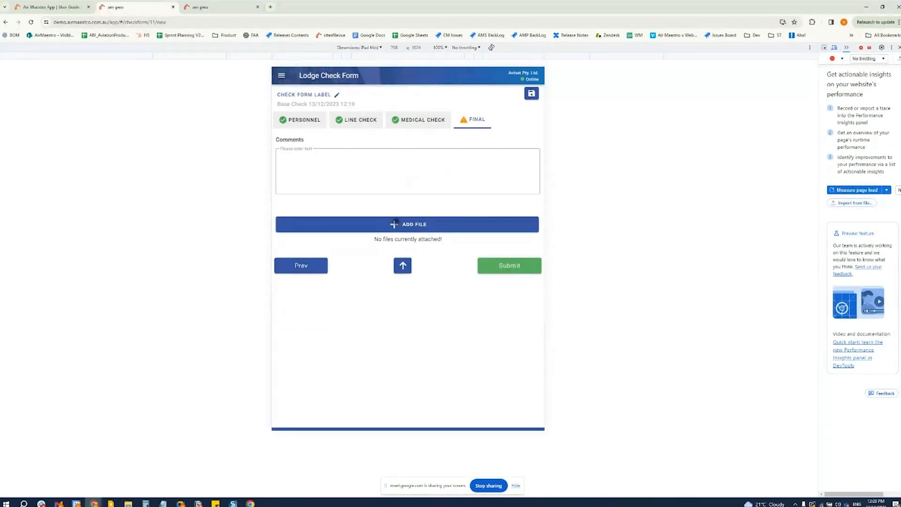
left_click(502, 266)
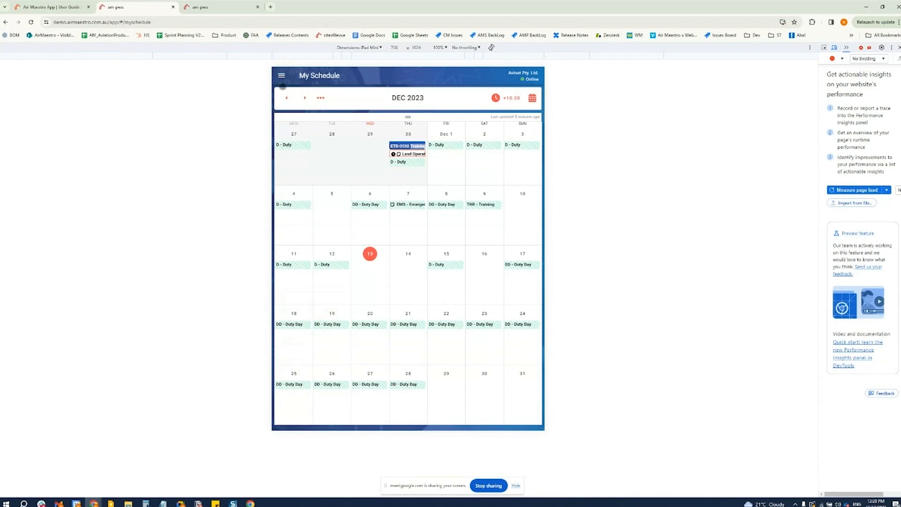
Open the audit schedule and look over its external and internal audits
left_click(281, 75)
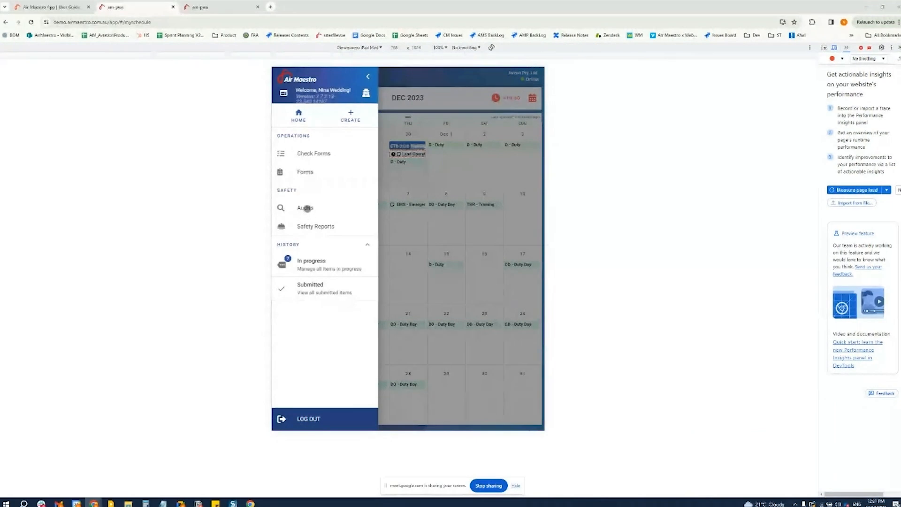
left_click(308, 207)
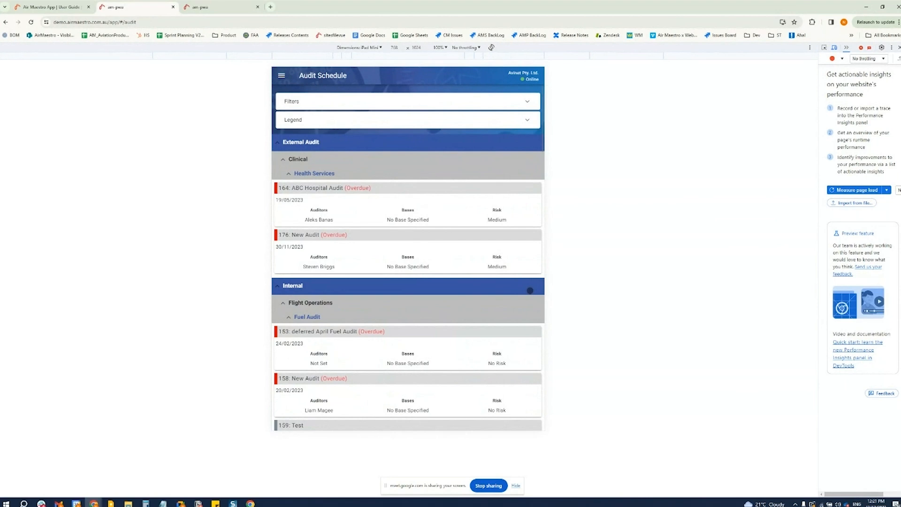
scroll(429, 301, "down", 3)
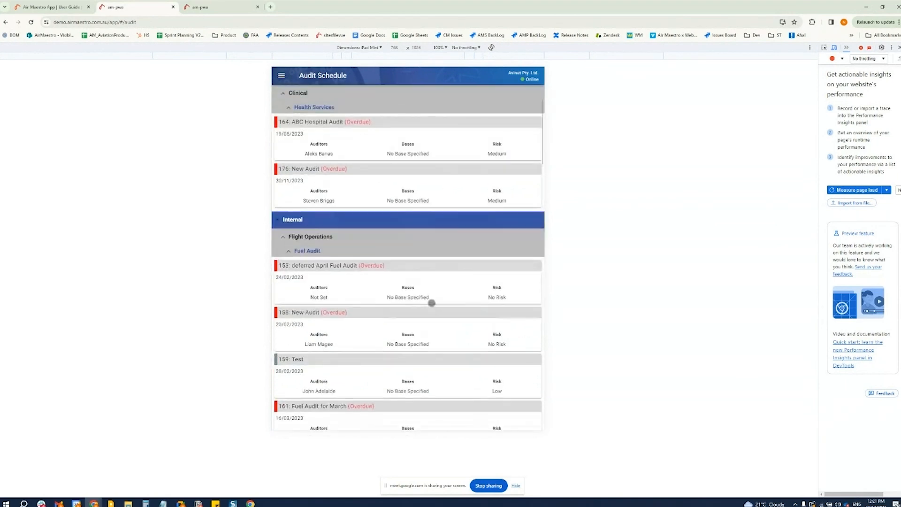
scroll(430, 304, "up", 3)
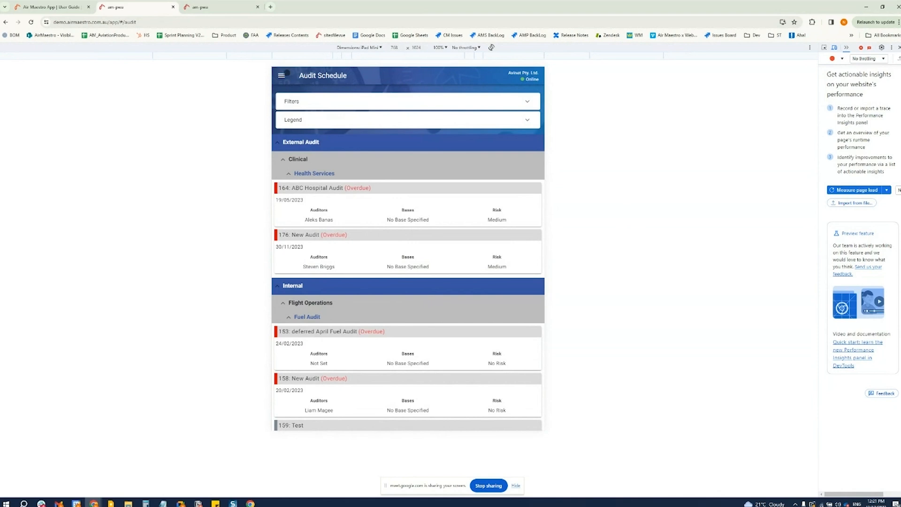
Examine the audit schedule's filter options and the legend of audit status colours, collapsing each again
left_click(324, 101)
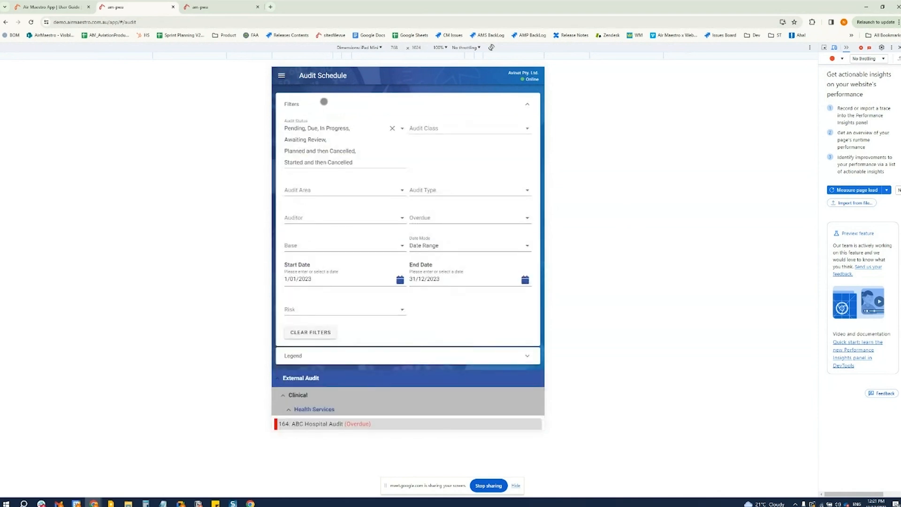
left_click(323, 101)
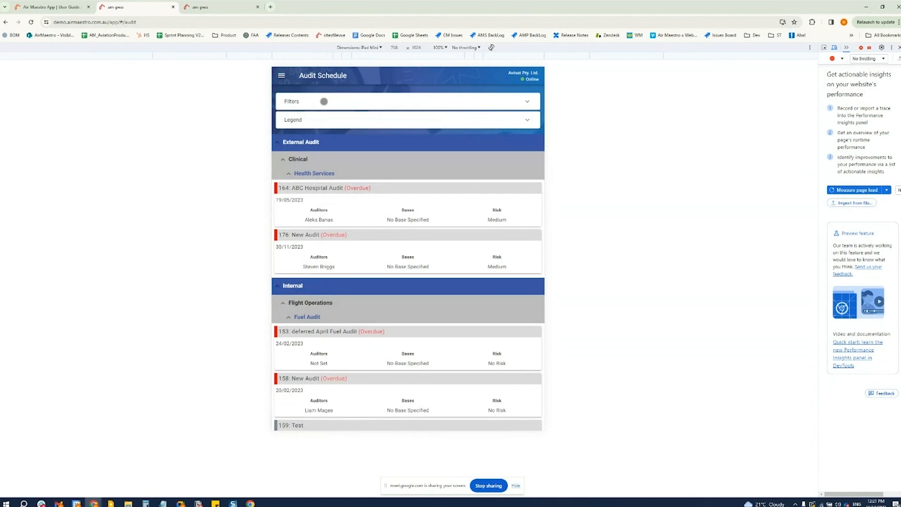
left_click(324, 101)
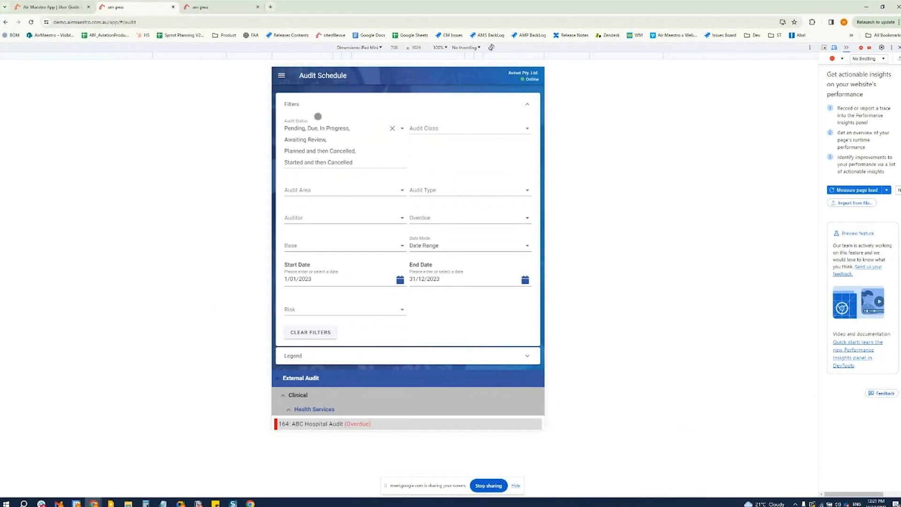
left_click(296, 105)
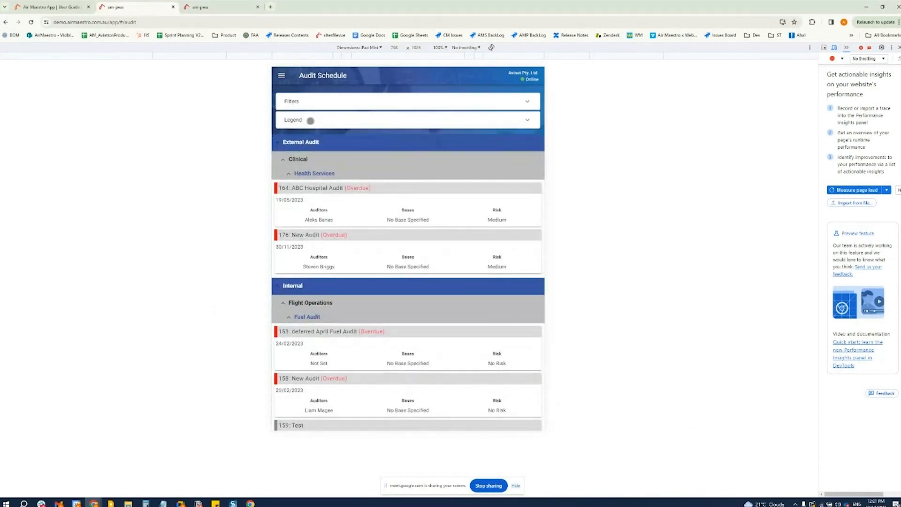
left_click(310, 121)
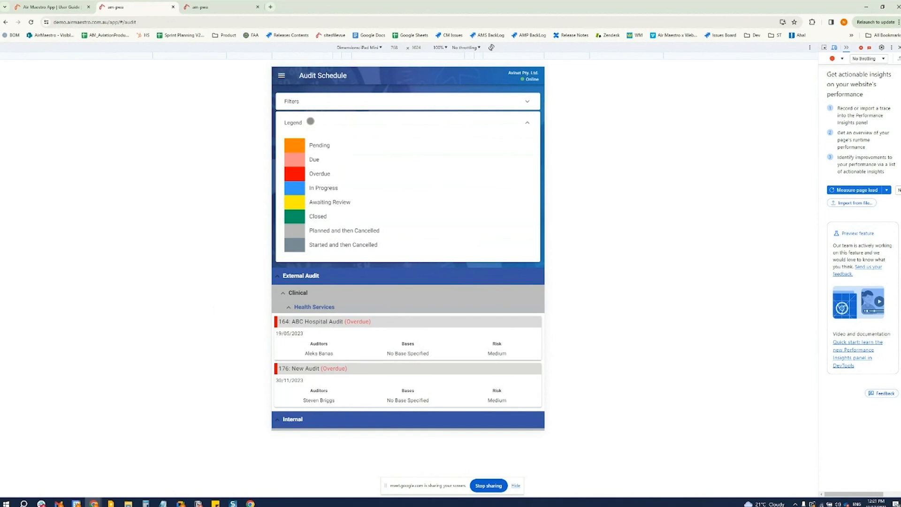
left_click(310, 121)
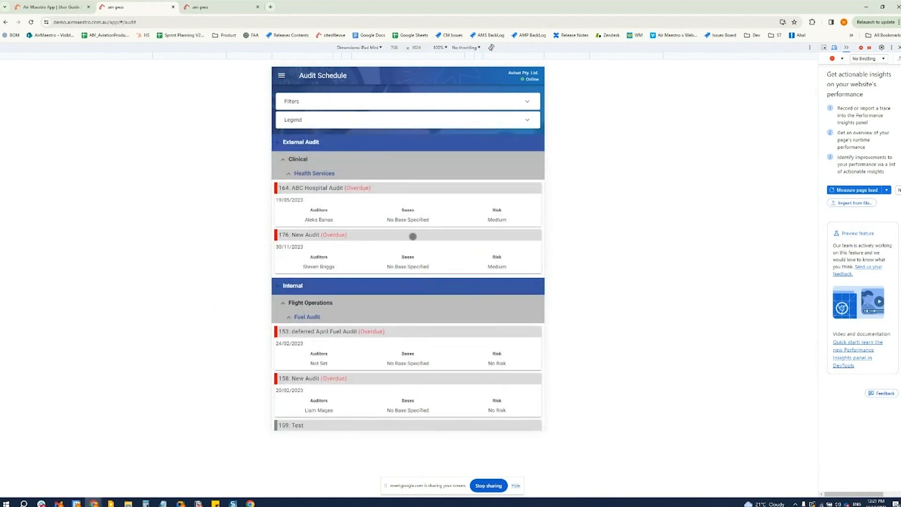
Find audit 195: App Fuel Audit under Flight Operations, Fuel Audit, and open it for editing
scroll(413, 236, "down", 2)
scroll(412, 236, "down", 5)
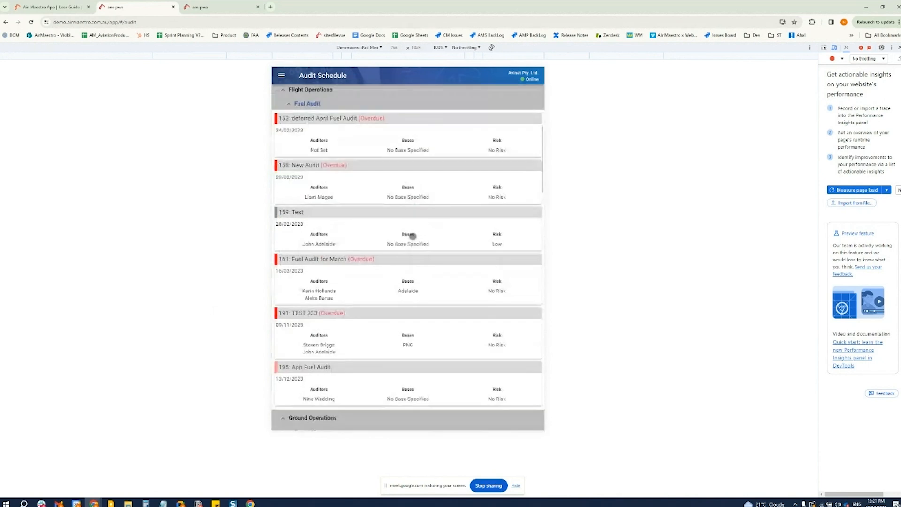
scroll(412, 236, "down", 2)
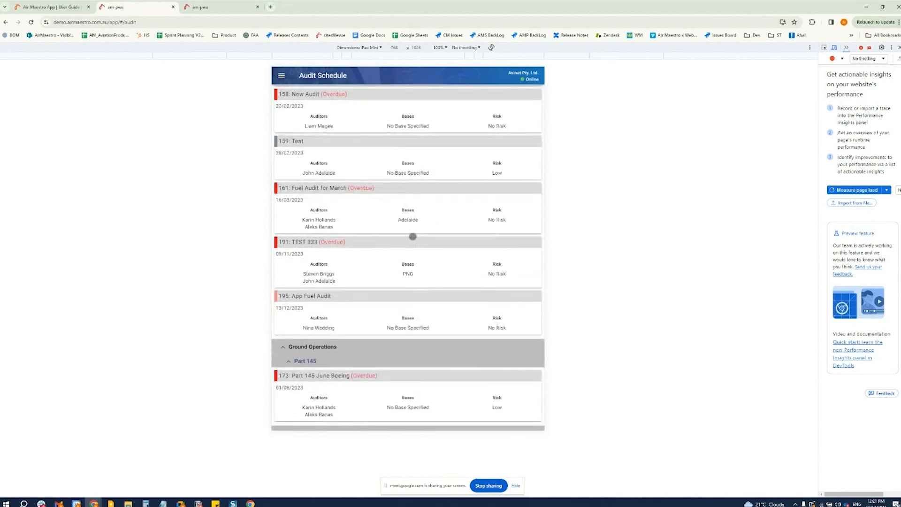
scroll(413, 236, "down", 1)
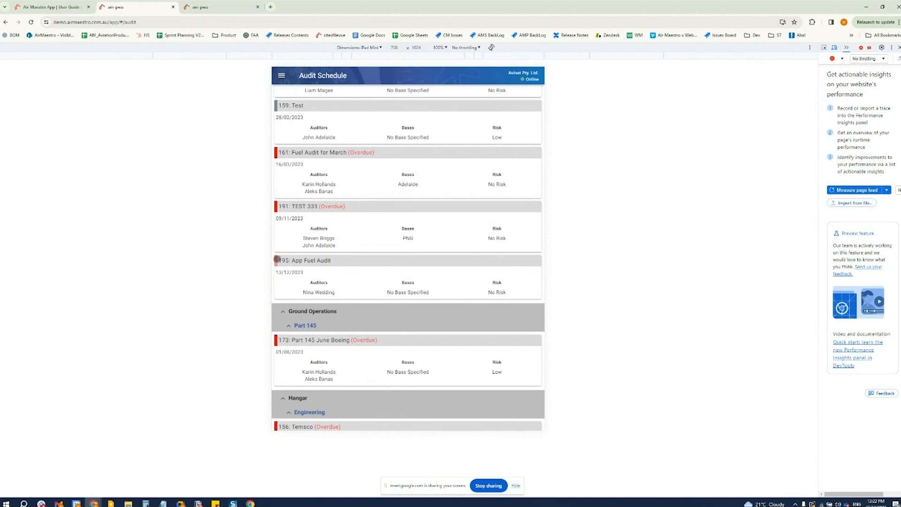
left_click(320, 264)
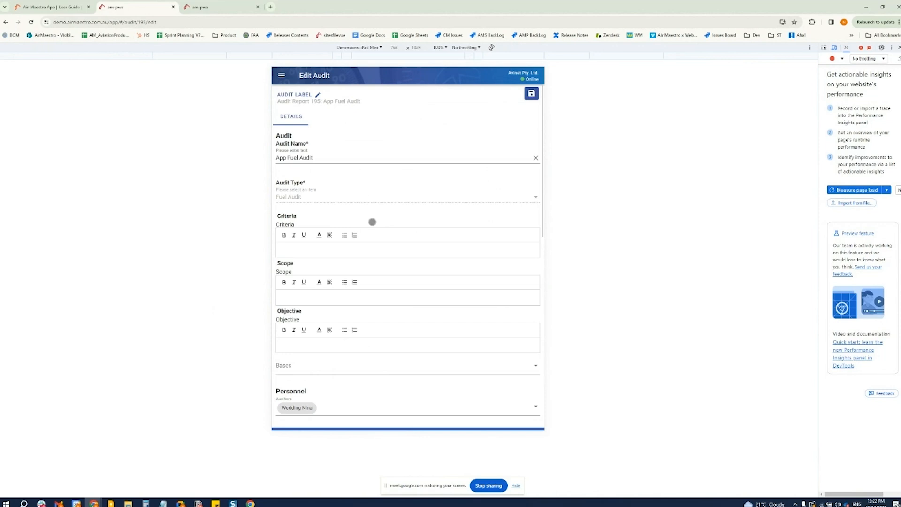
Enter "This is the scope..." as the scope in the audit's details and save the audit
scroll(359, 281, "down", 3)
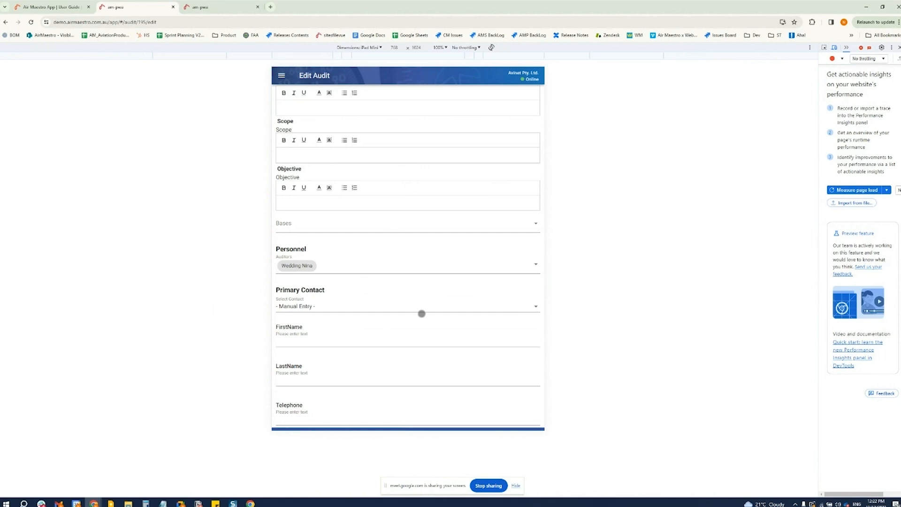
scroll(420, 313, "down", 1)
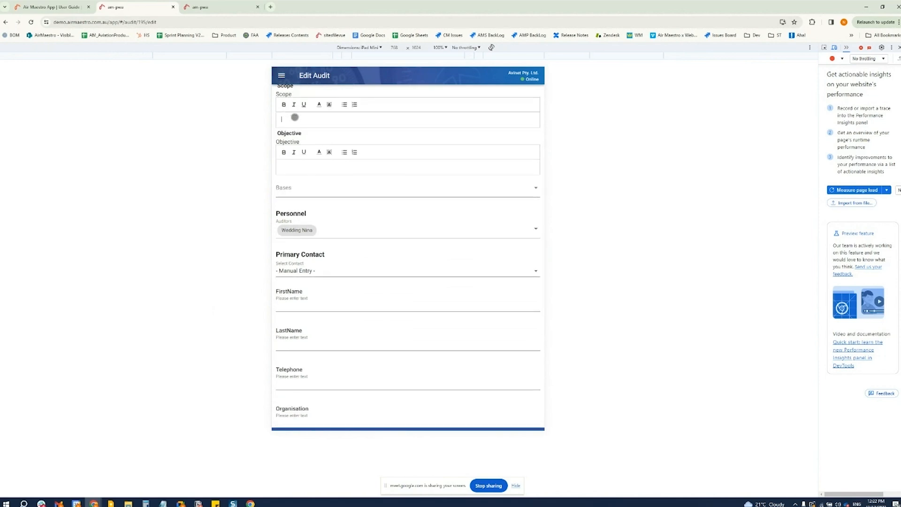
left_click(306, 127)
type("This is the scope...")
scroll(387, 250, "down", 2)
scroll(361, 244, "down", 5)
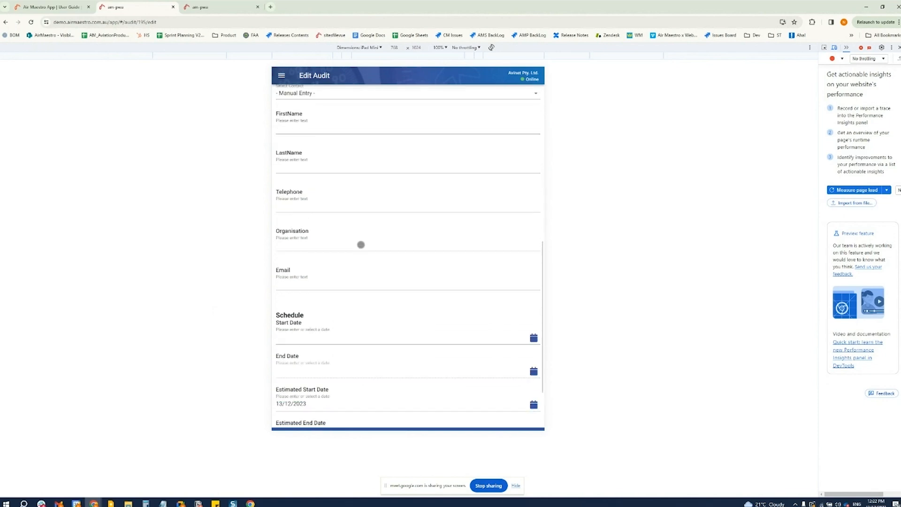
left_click(442, 389)
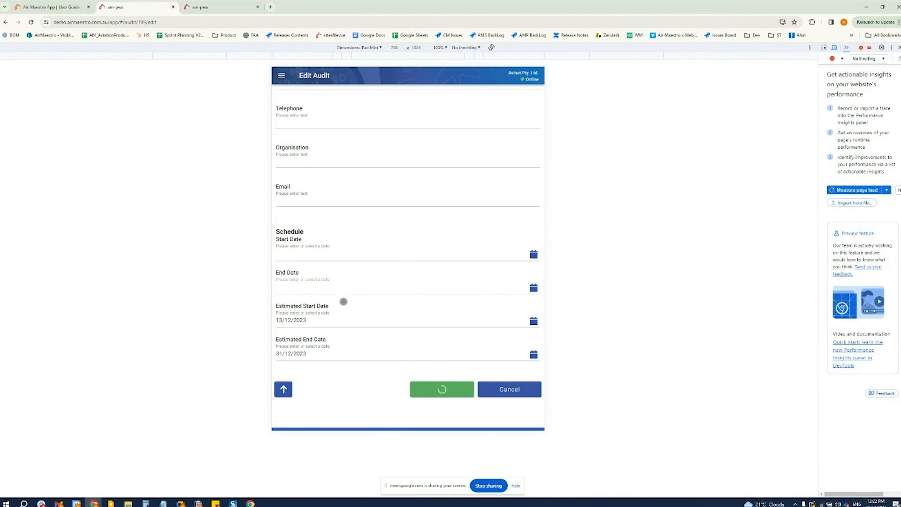
In the audit's checklist, mark "Check fuel is not contaminated" C, "Check lines are clean" N/C and "Check safety of crew" C
scroll(355, 311, "up", 4)
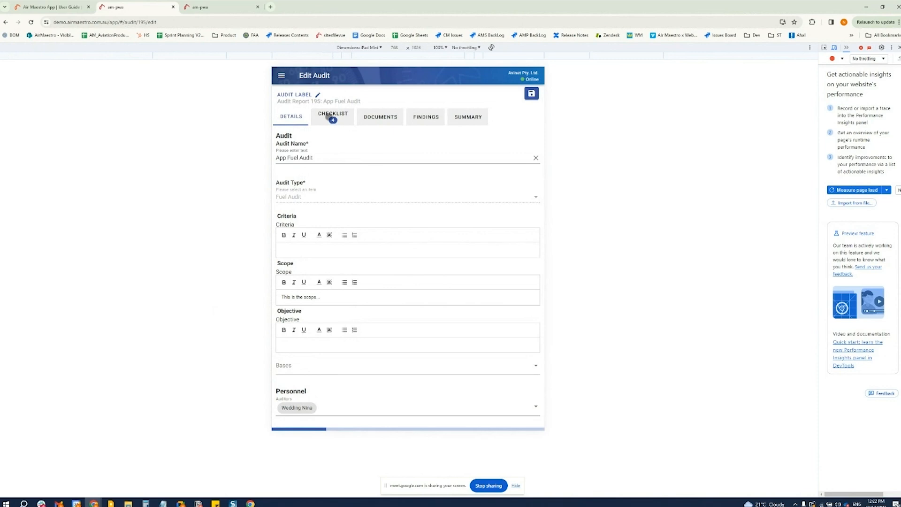
left_click(332, 117)
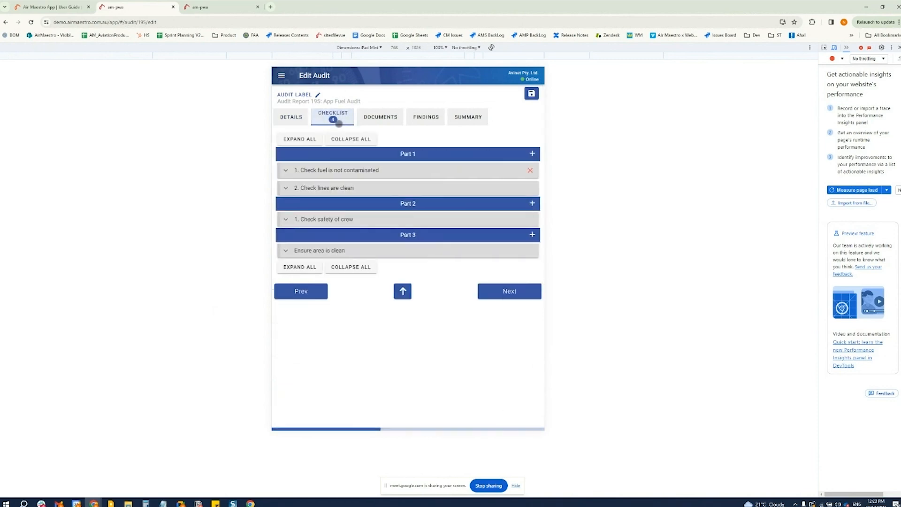
left_click(285, 170)
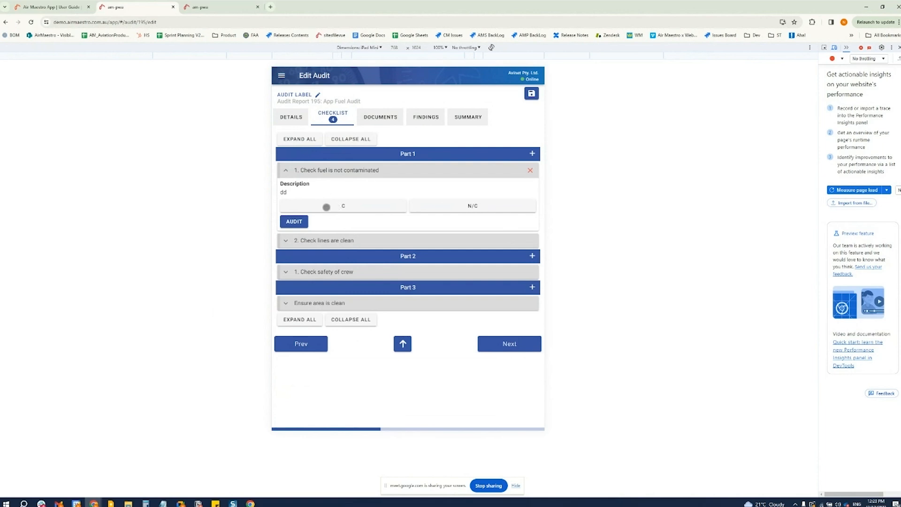
left_click(327, 206)
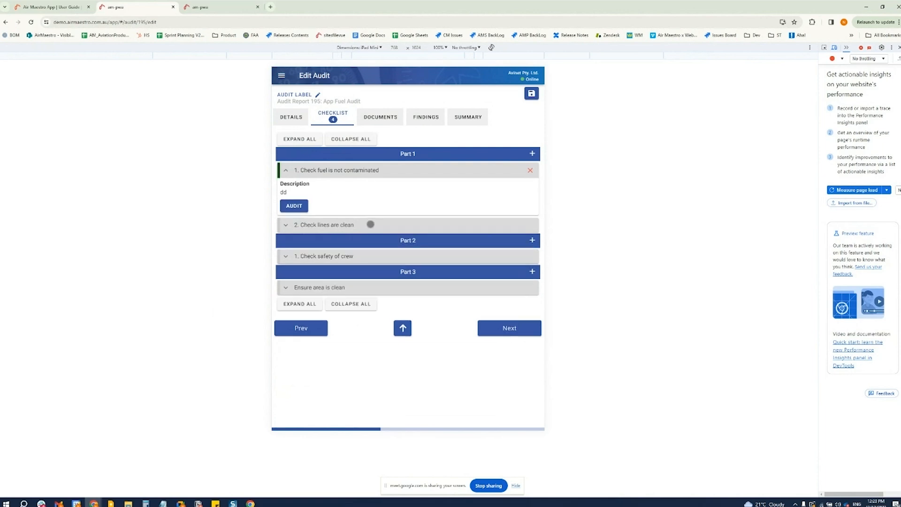
left_click(284, 225)
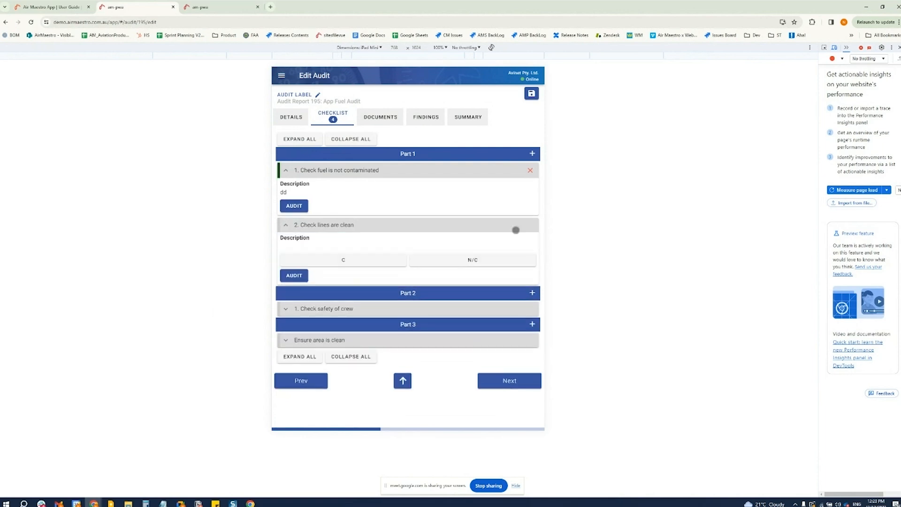
left_click(473, 261)
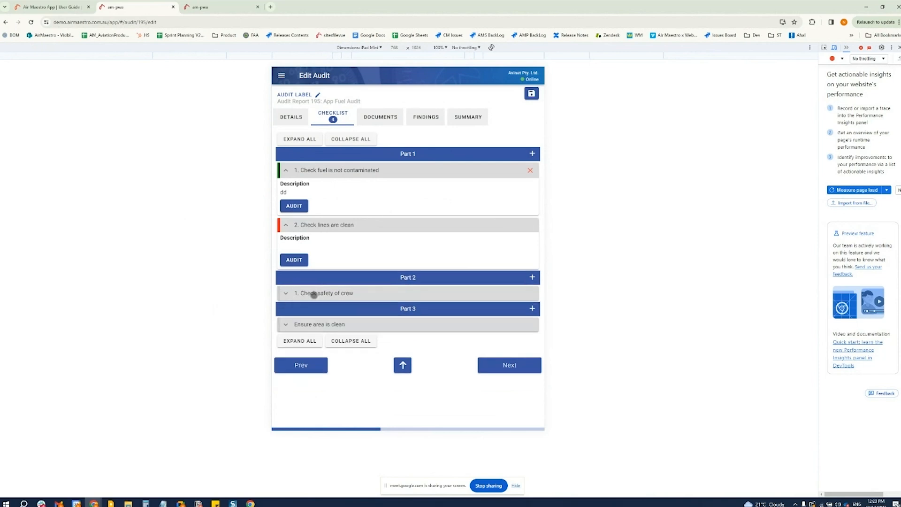
left_click(284, 293)
left_click(330, 328)
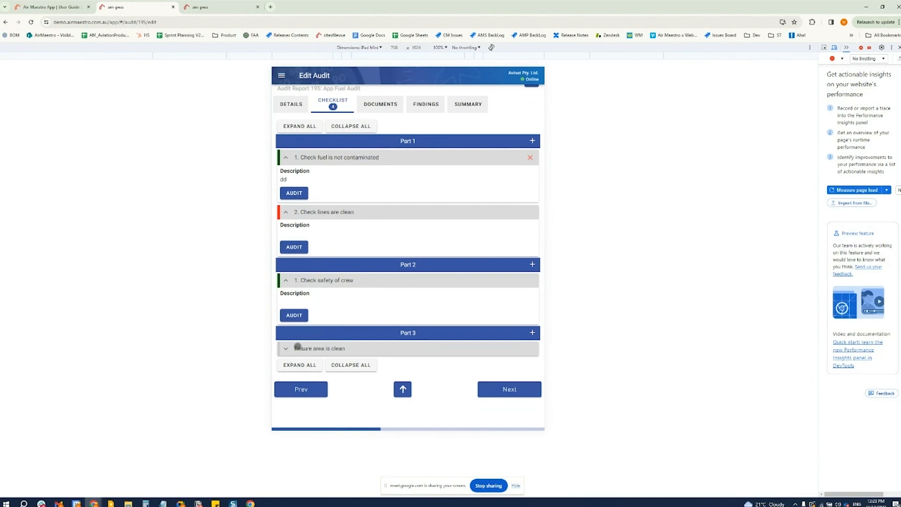
Open the full audit entry of "Ensure area is clean" in Part 3 and set its compliance status to Non-Compliant
left_click(287, 348)
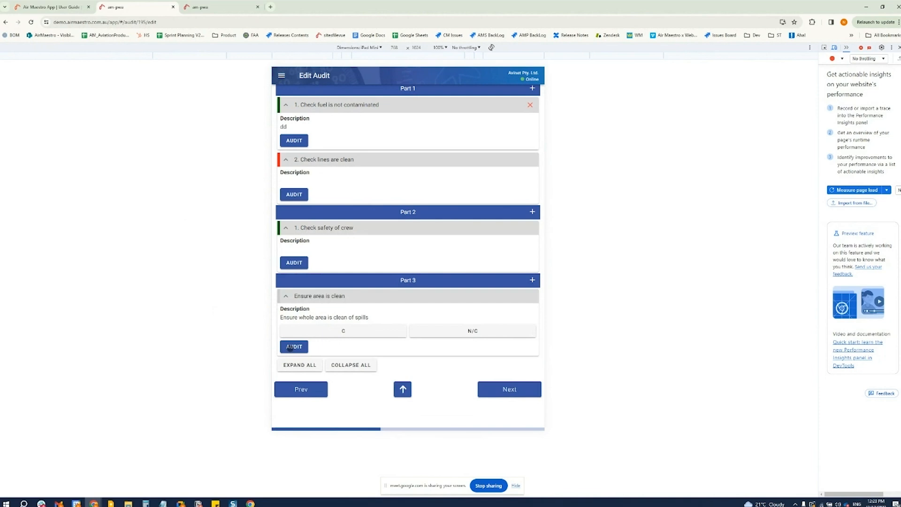
left_click(290, 348)
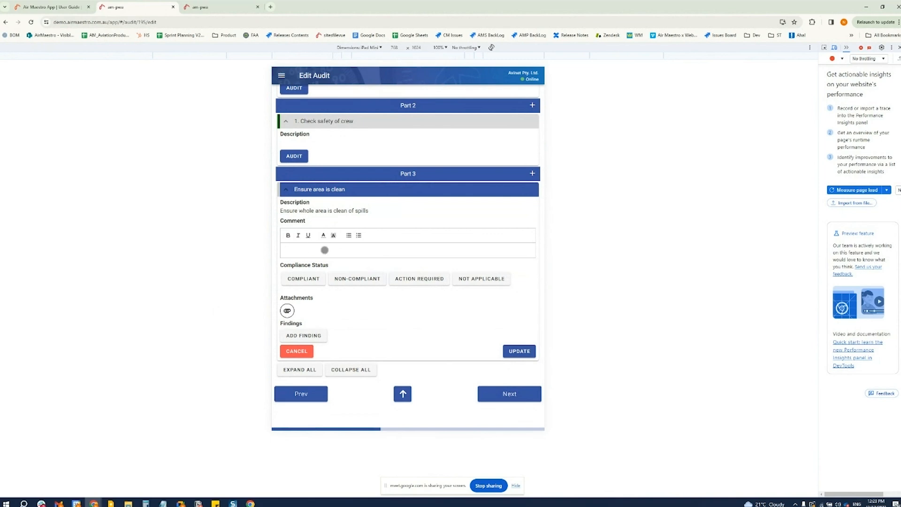
left_click(366, 278)
Enter "This area was unclean." as the new finding for the "Ensure area is clean" item
scroll(299, 301, "down", 3)
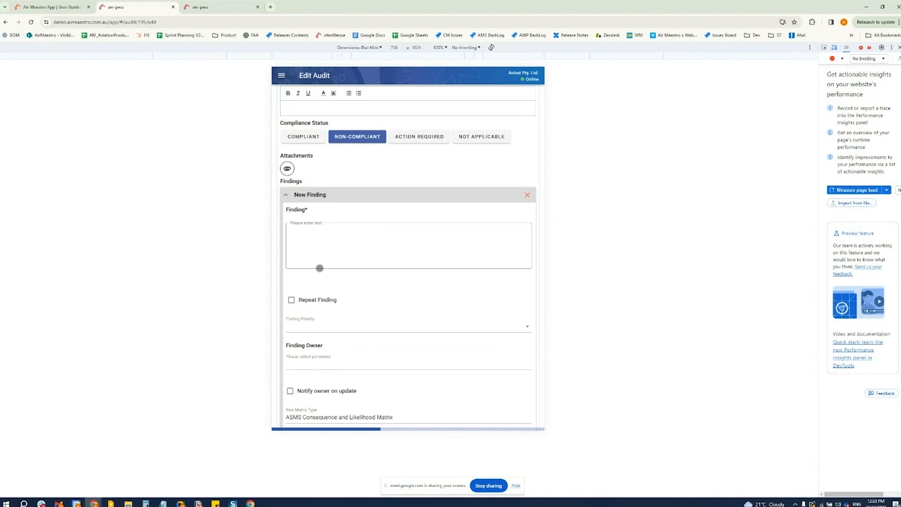
left_click(312, 242)
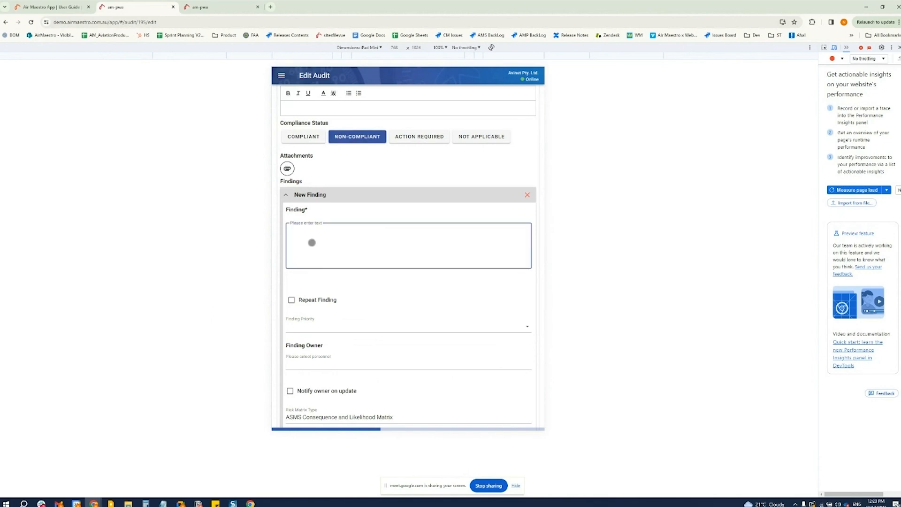
type("This area was unclean.")
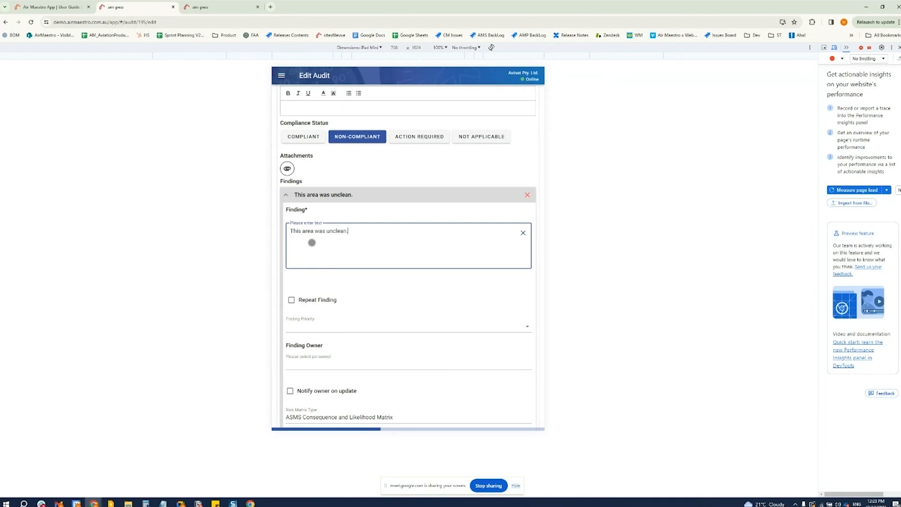
Examine the finding's Repeat Finding fields and the Finding Owner selection, leaving both unset
scroll(384, 315, "down", 1)
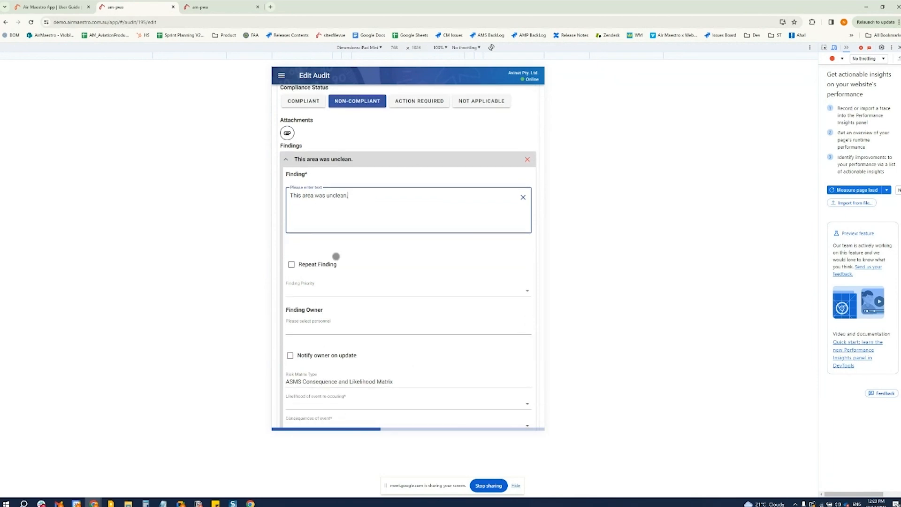
scroll(320, 266, "down", 1)
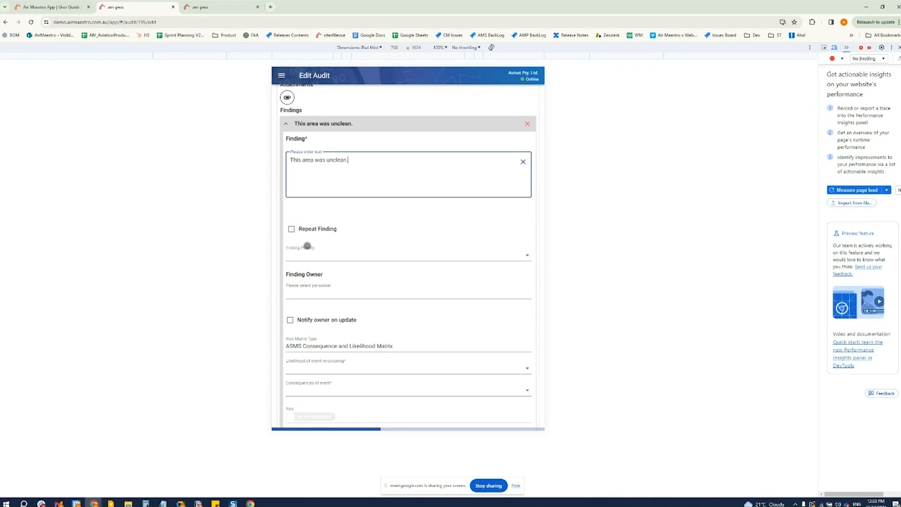
left_click(291, 229)
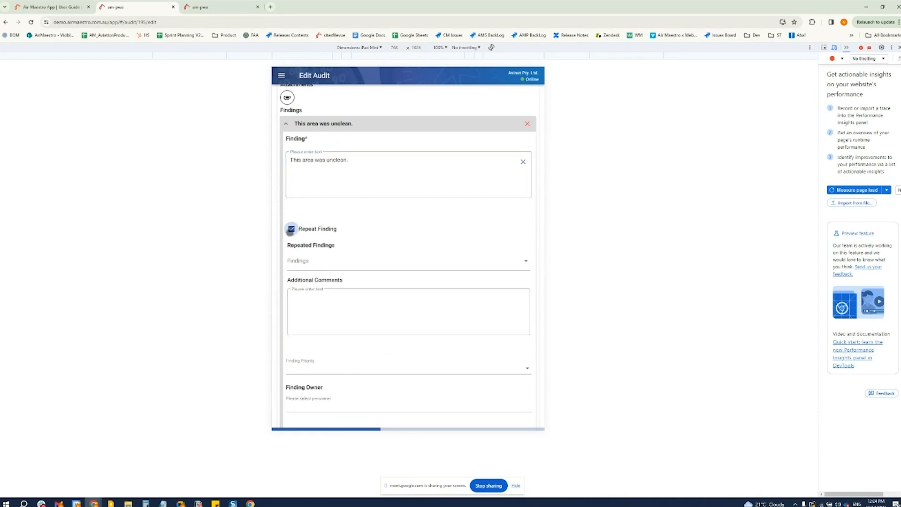
left_click(292, 229)
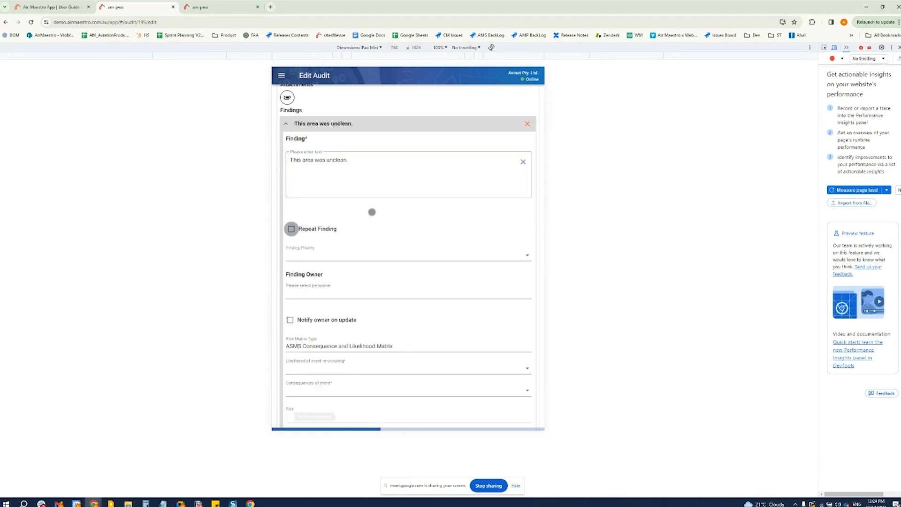
left_click(303, 290)
left_click(486, 225)
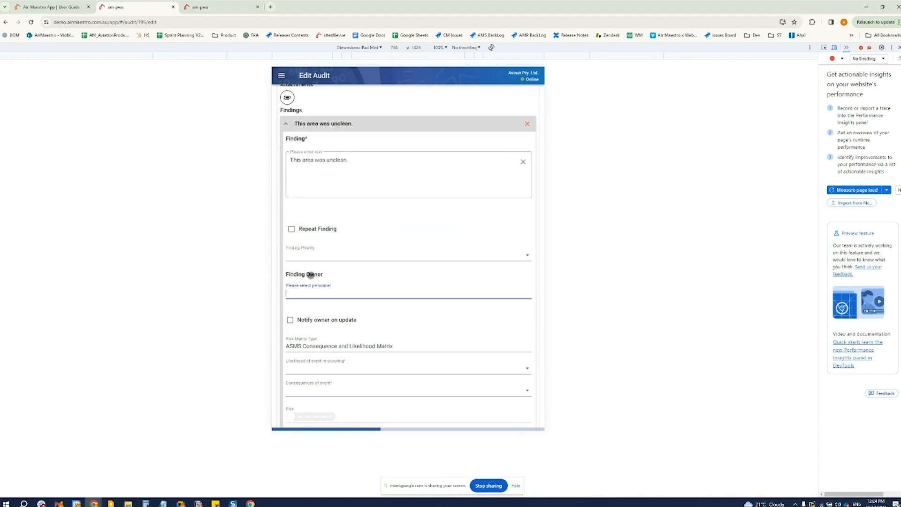
Set the finding's likelihood of re-occurring to Rare and its consequences to Major, and view the risk information
scroll(318, 297, "down", 2)
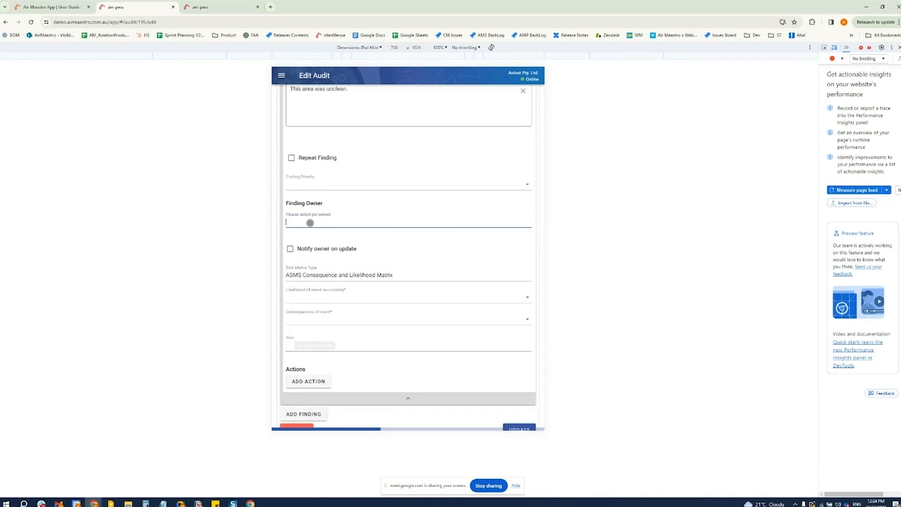
scroll(312, 261, "down", 1)
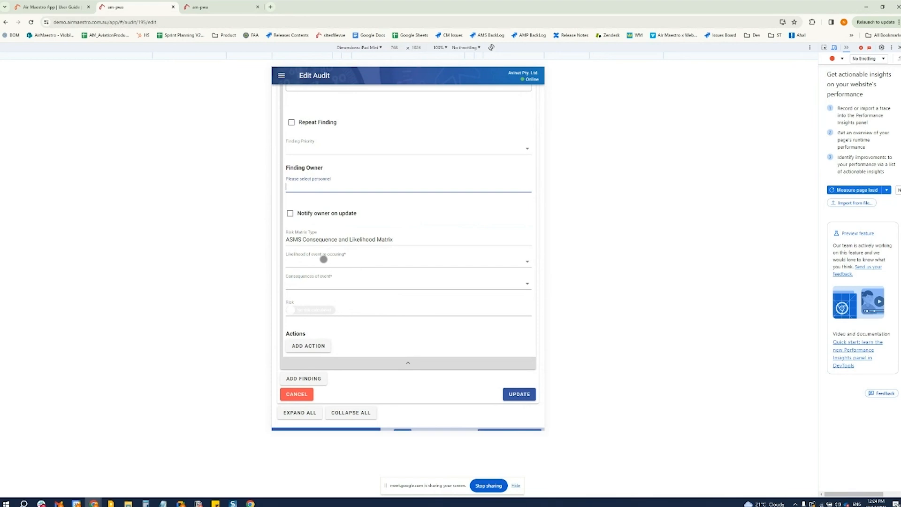
left_click(323, 259)
left_click(310, 294)
left_click(318, 284)
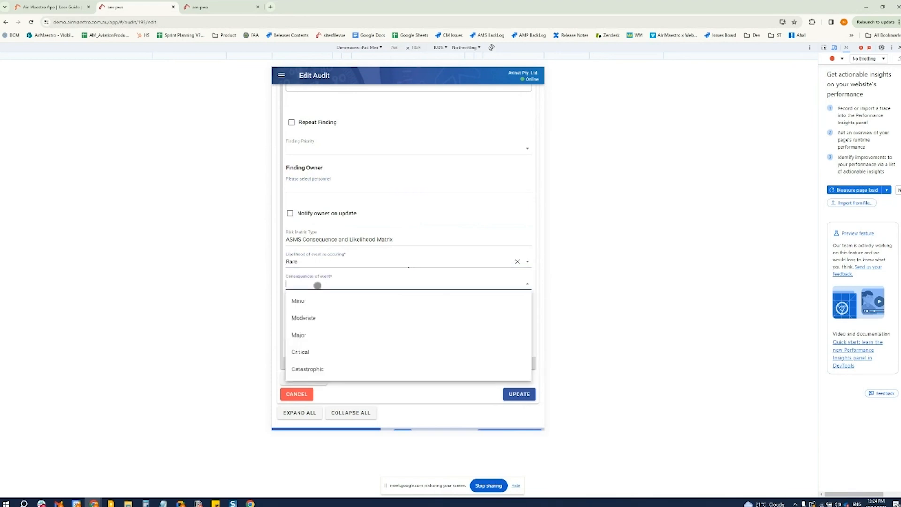
left_click(304, 335)
scroll(305, 340, "down", 1)
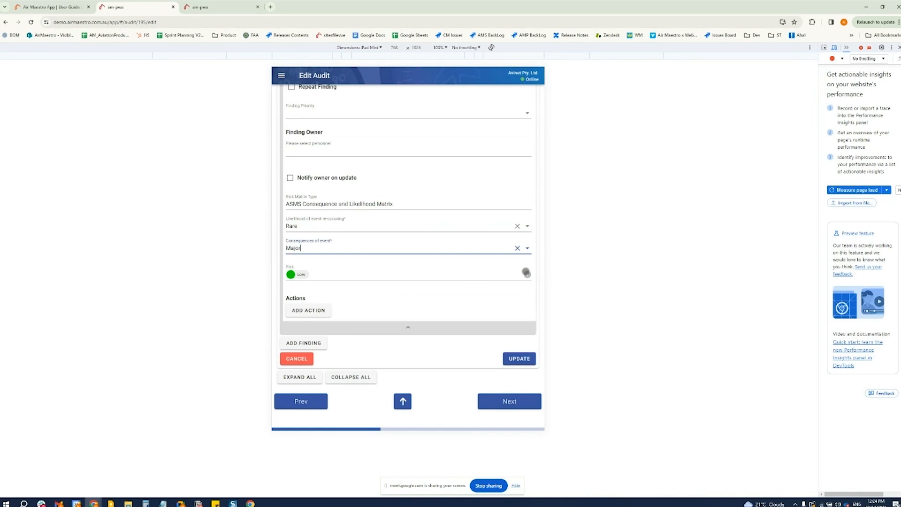
left_click(526, 274)
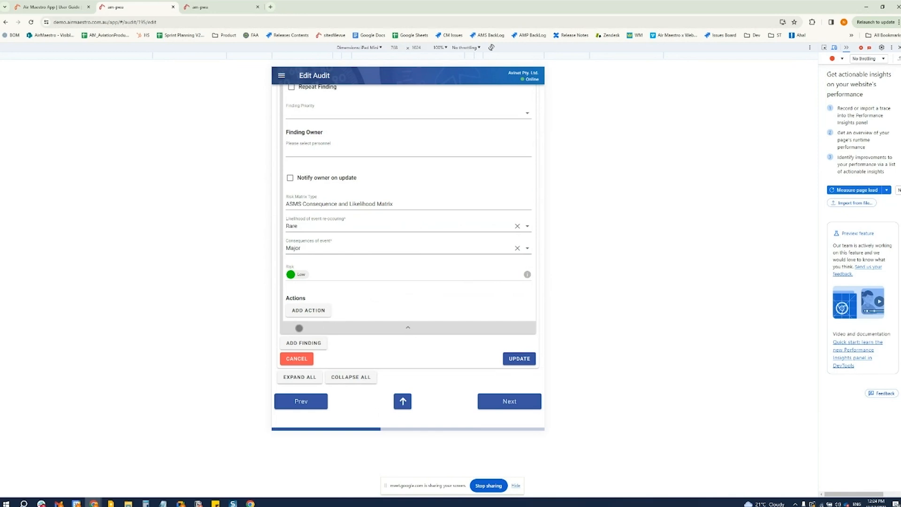
Add an action to the finding, choose a person from Personnel as Action From, and switch its due date to manual
left_click(297, 310)
scroll(488, 297, "down", 3)
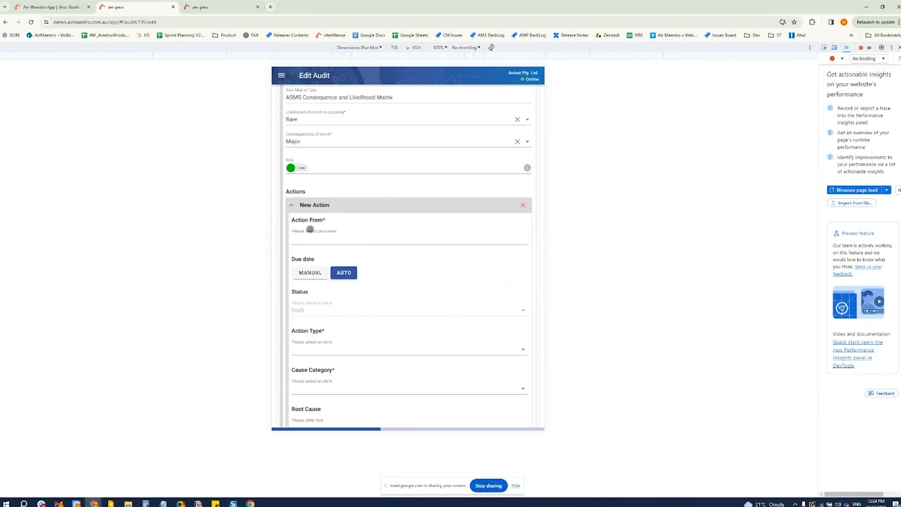
scroll(308, 226, "down", 1)
left_click(307, 202)
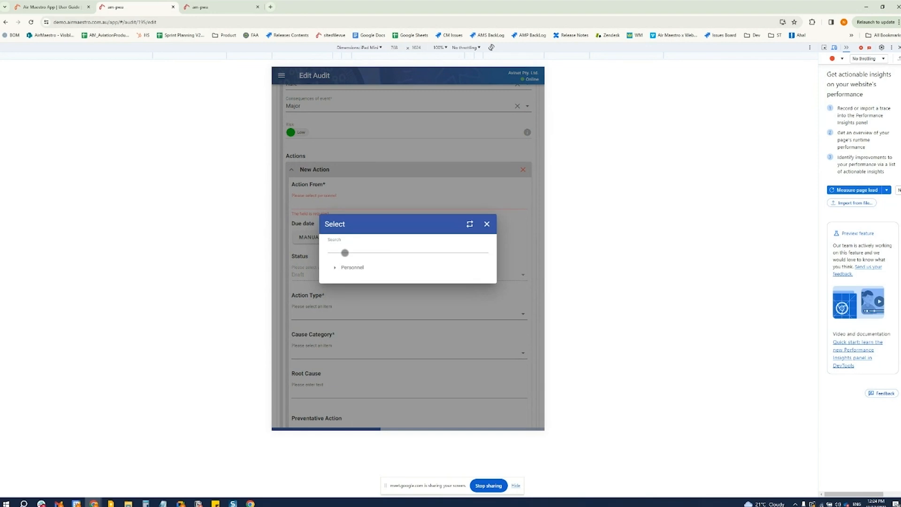
left_click(334, 267)
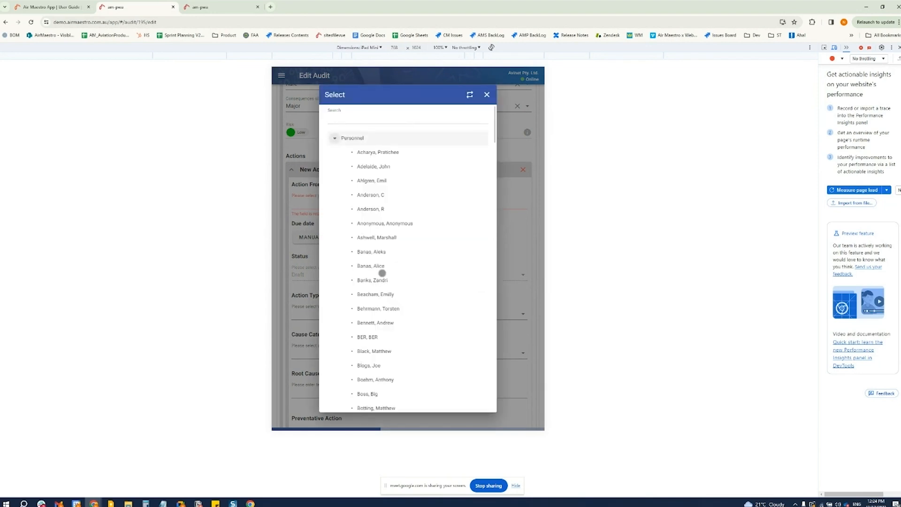
left_click(381, 236)
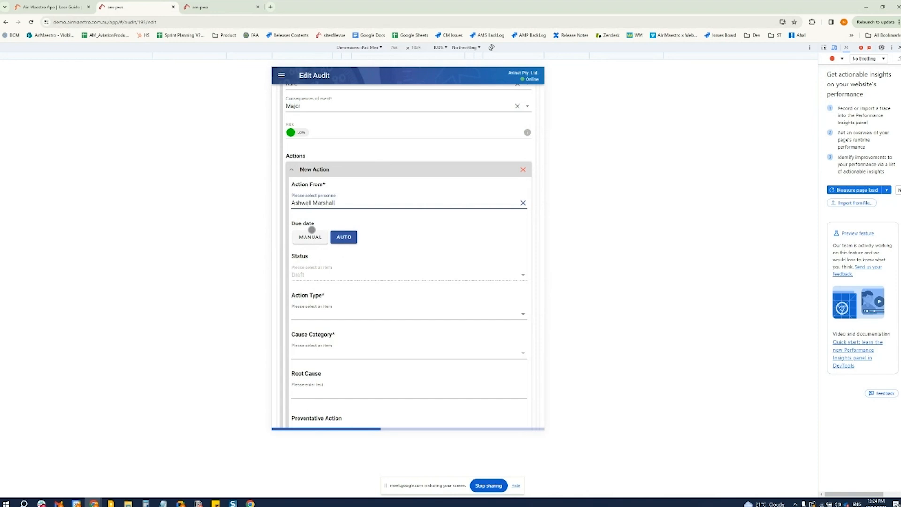
scroll(300, 223, "down", 1)
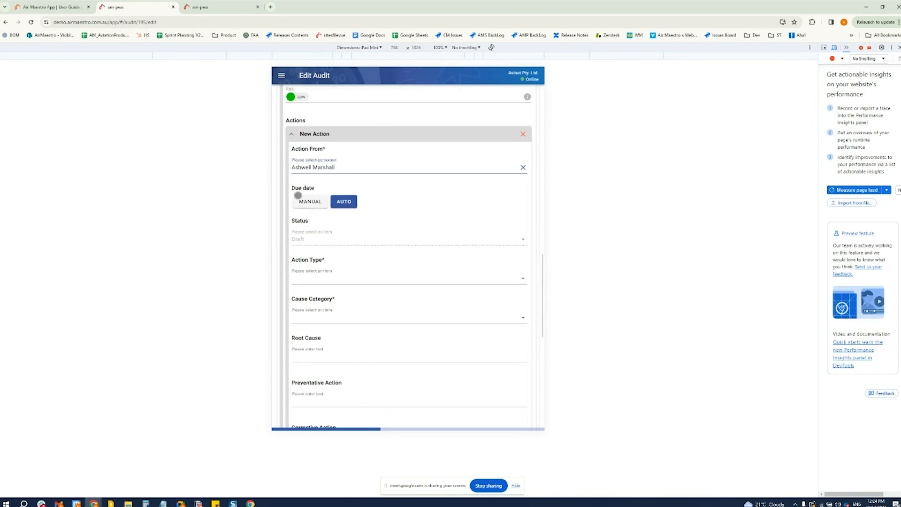
left_click(311, 202)
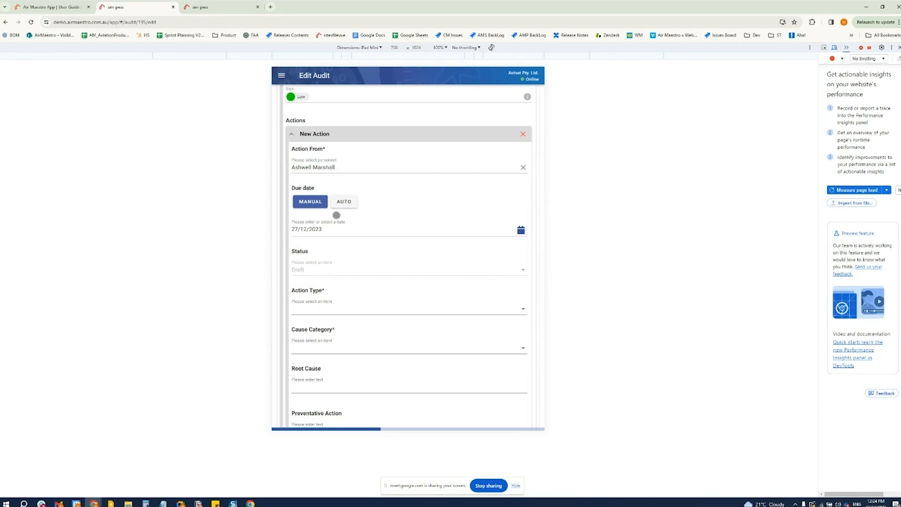
Set the new action's type to Request for Corrective Action and its cause category to Defect
scroll(340, 268, "down", 2)
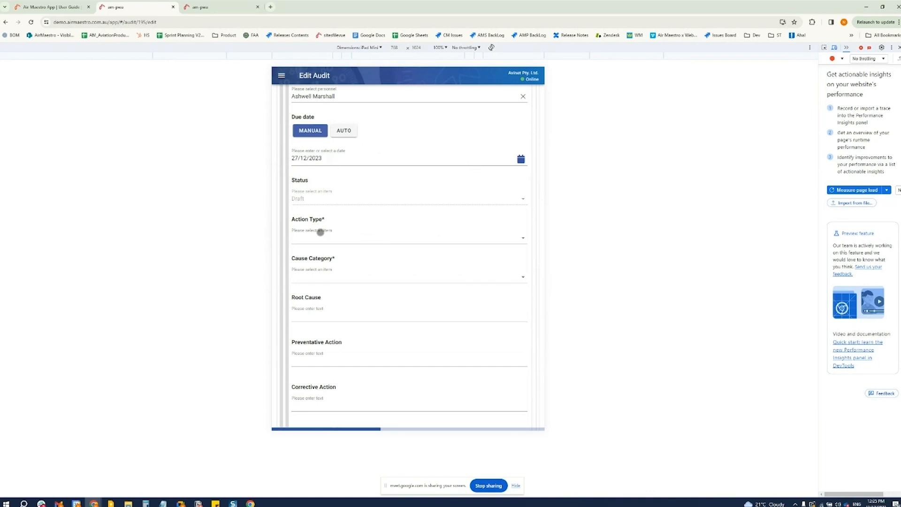
left_click(318, 235)
left_click(332, 256)
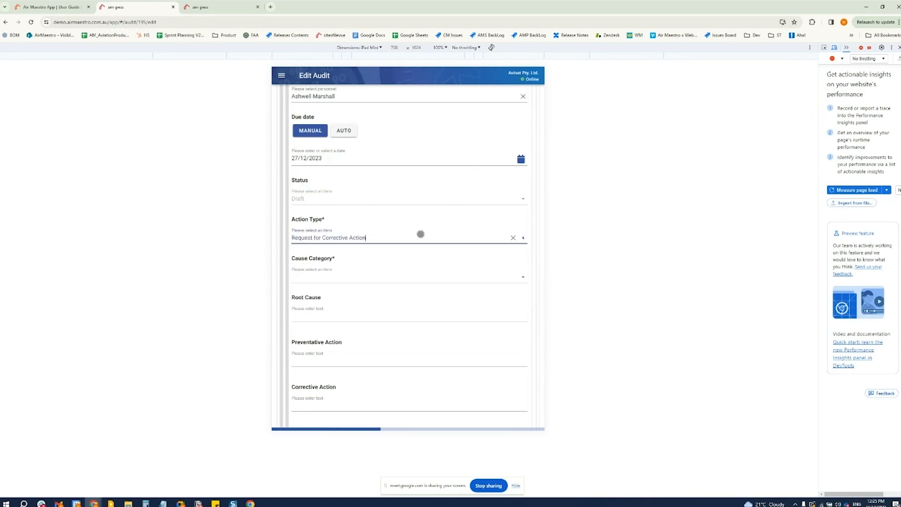
scroll(402, 258, "down", 2)
left_click(336, 207)
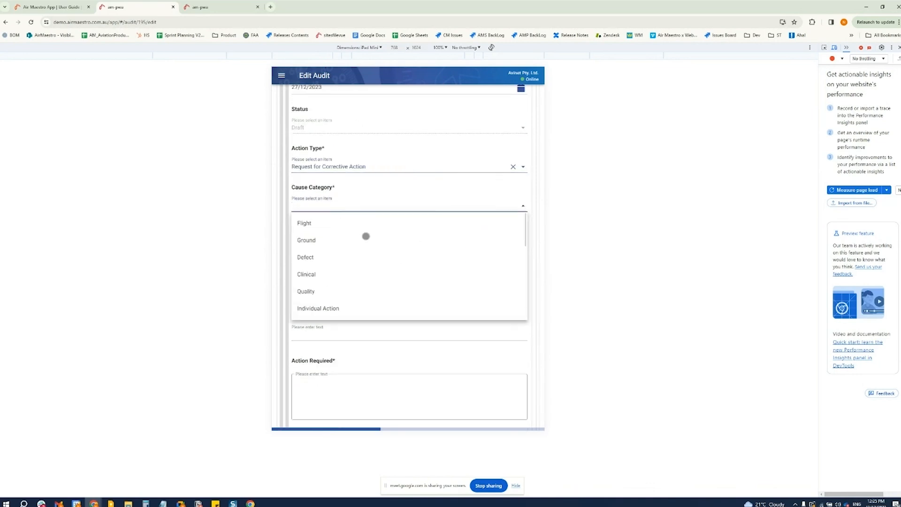
left_click(306, 257)
left_click(339, 244)
Enter "Please clean the area and update signage." as the action required
scroll(339, 246, "down", 2)
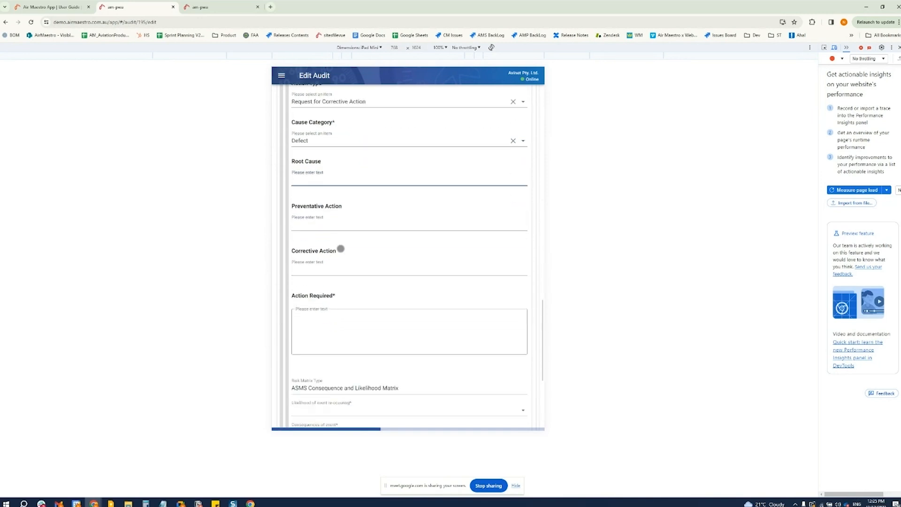
left_click(376, 306)
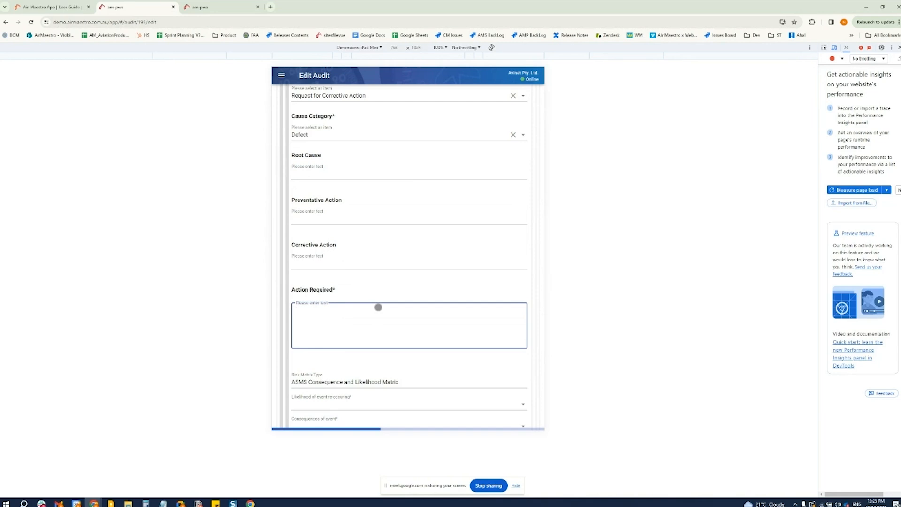
type("Please clean the area and update signage.")
Set the action's likelihood of re-occurring to Rare and its consequences to Major, and update the checklist item
scroll(378, 307, "down", 3)
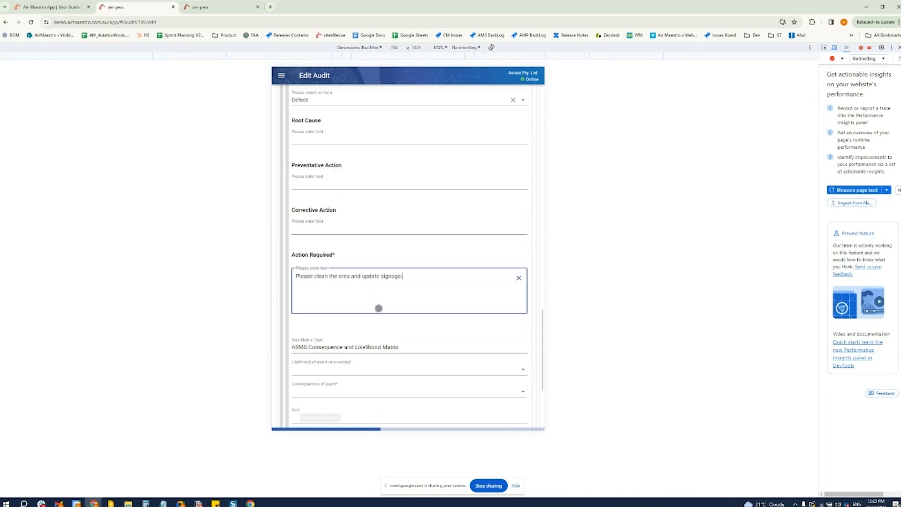
left_click(340, 258)
left_click(315, 296)
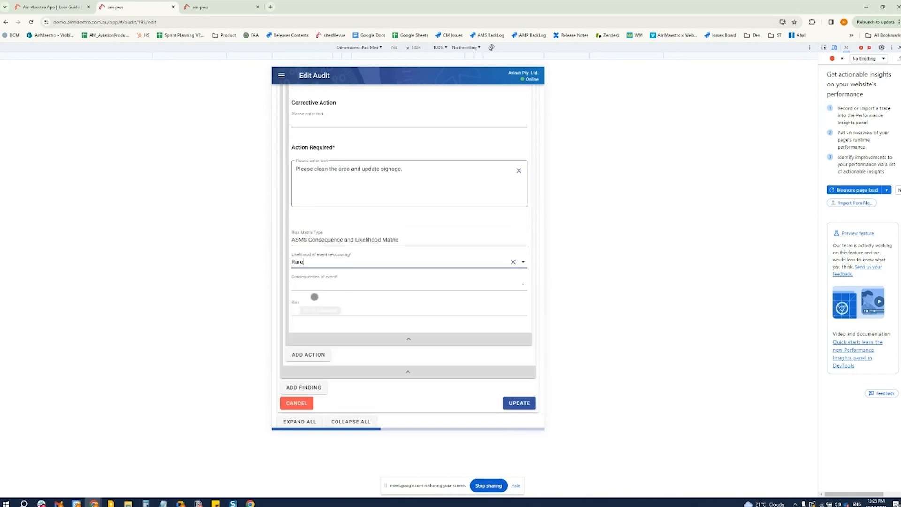
left_click(316, 284)
left_click(318, 334)
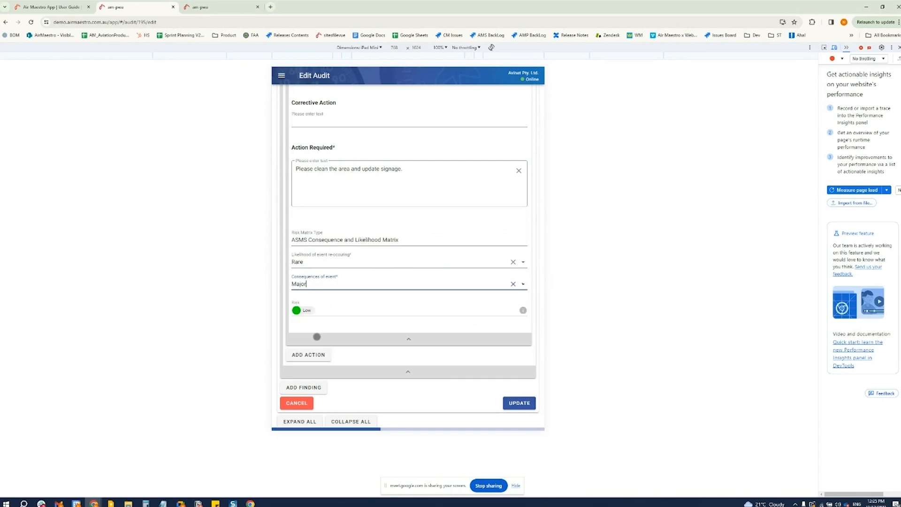
scroll(352, 302, "down", 1)
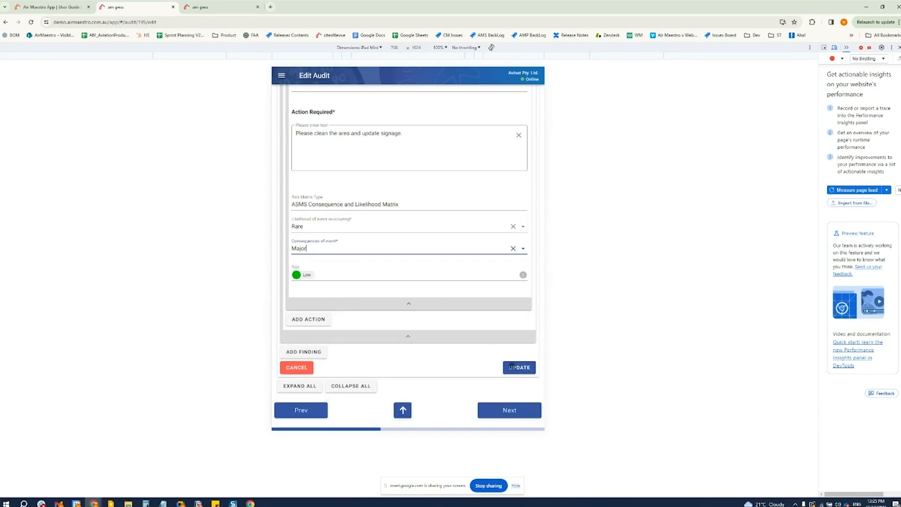
left_click(511, 367)
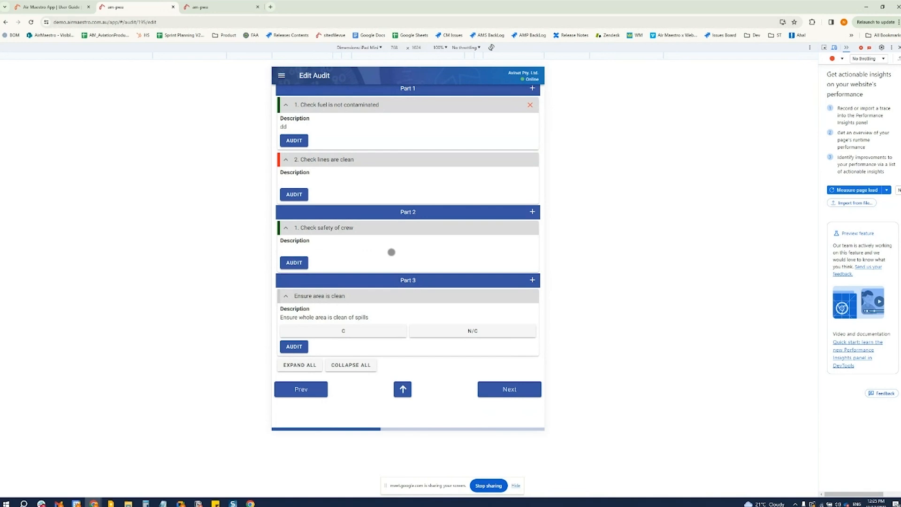
Review the audit's checklist and documents, and examine the details of finding A195.F1
scroll(371, 330, "up", 1)
scroll(371, 329, "down", 1)
left_click(512, 392)
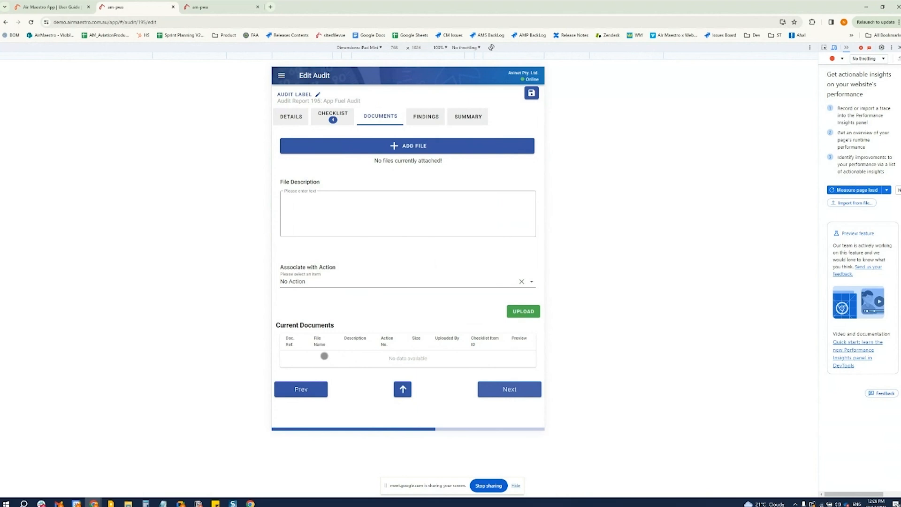
left_click(515, 390)
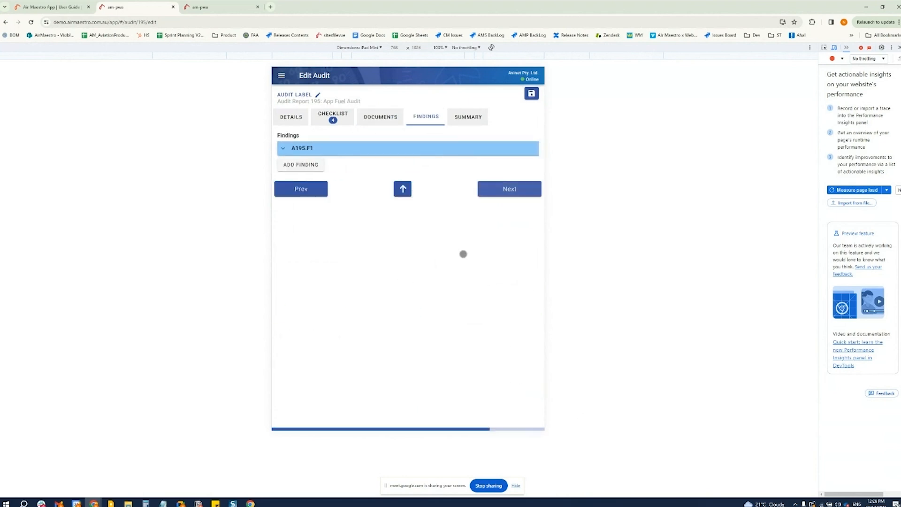
left_click(282, 148)
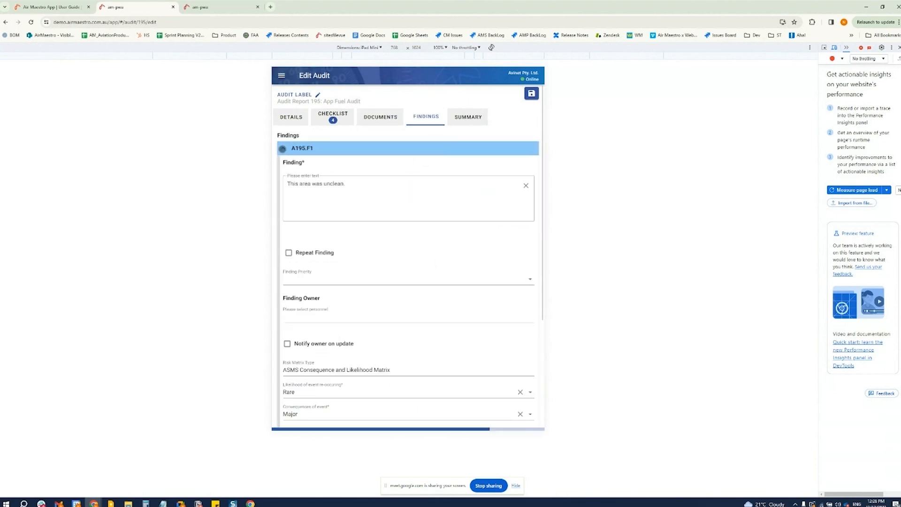
left_click(282, 148)
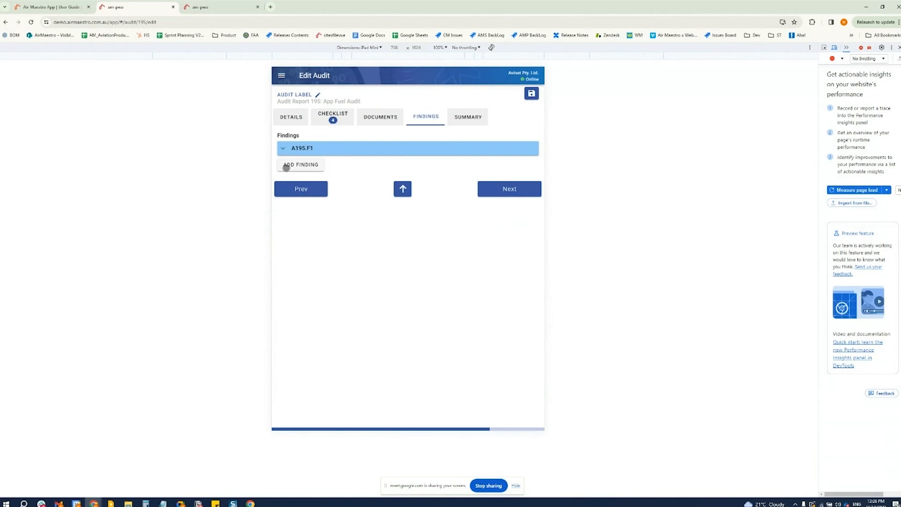
Set the Risk Index in the audit's summary to Low and request comments on the audit
left_click(475, 115)
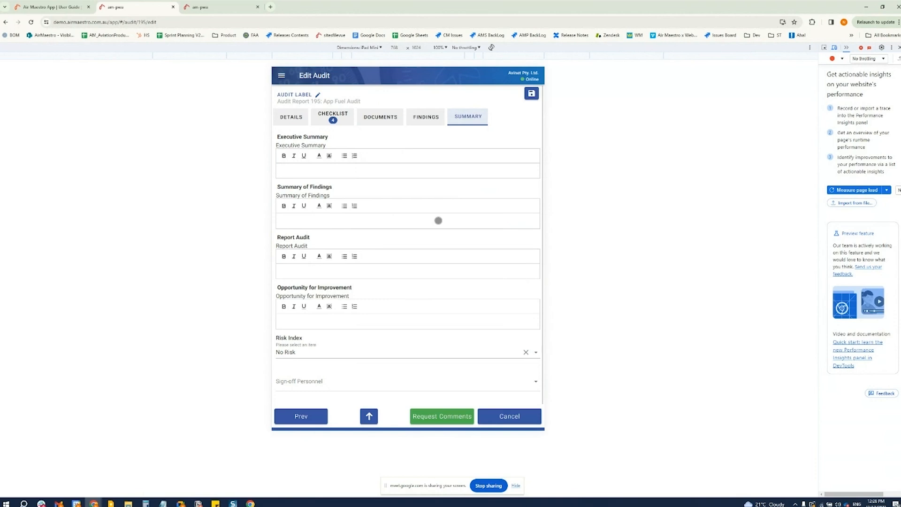
scroll(439, 221, "down", 1)
scroll(437, 221, "up", 1)
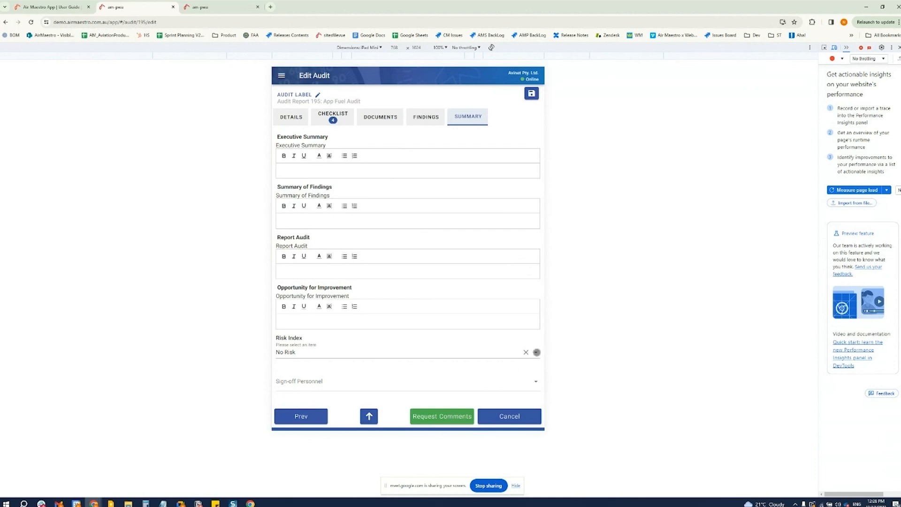
left_click(536, 352)
left_click(334, 348)
left_click(291, 386)
scroll(374, 322, "down", 1)
left_click(453, 388)
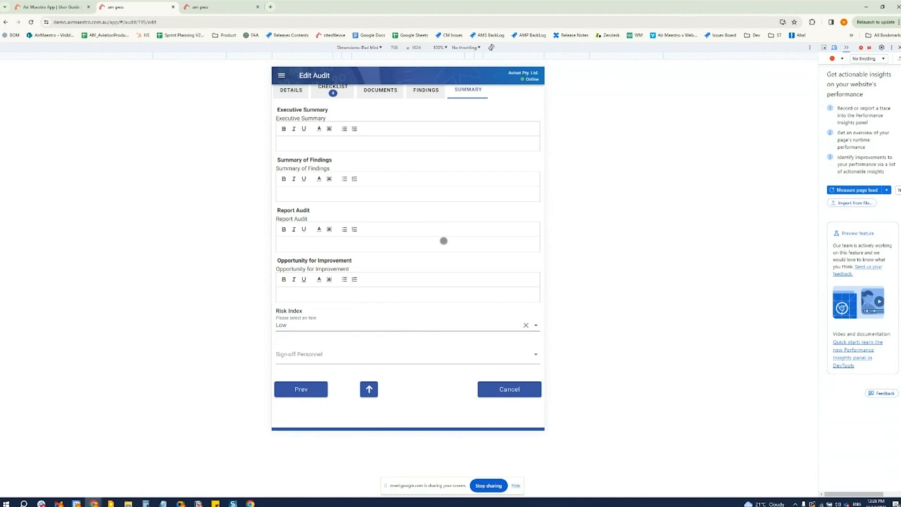
Examine the app's navigation menu and the audit's details
scroll(435, 339, "up", 1)
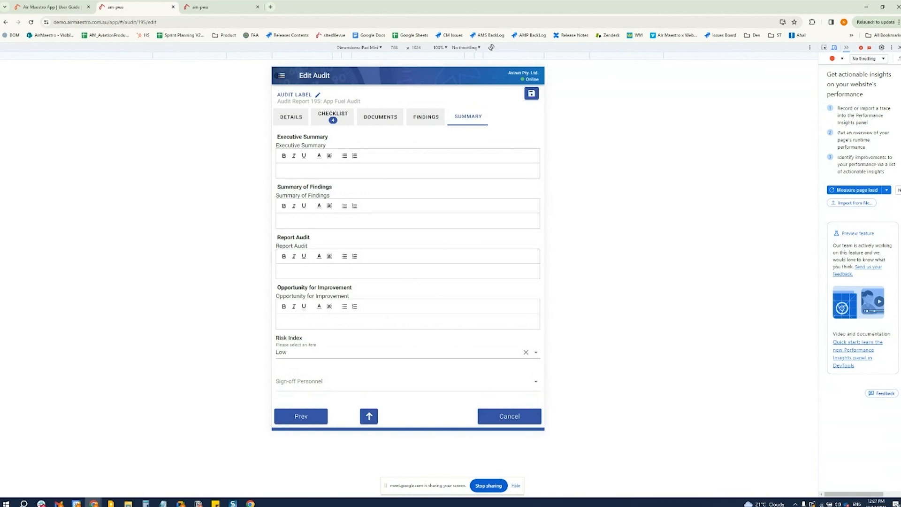
left_click(281, 76)
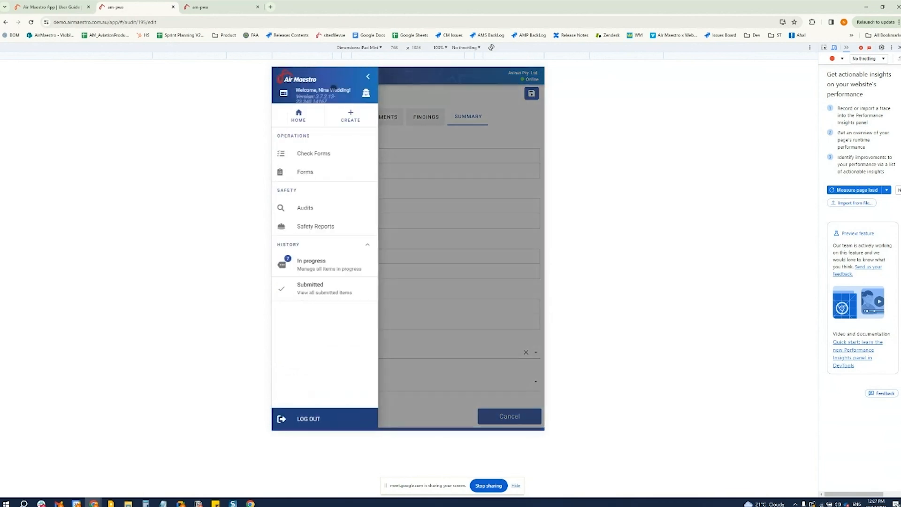
left_click(432, 91)
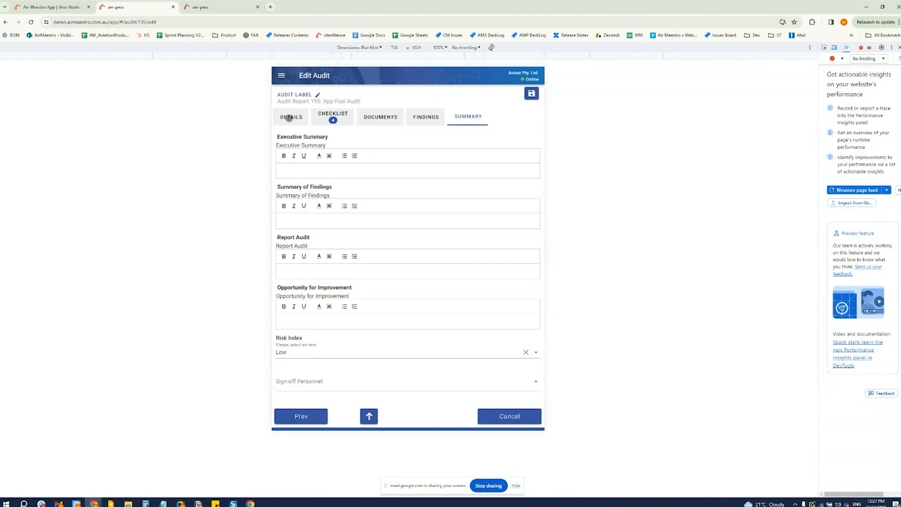
left_click(288, 118)
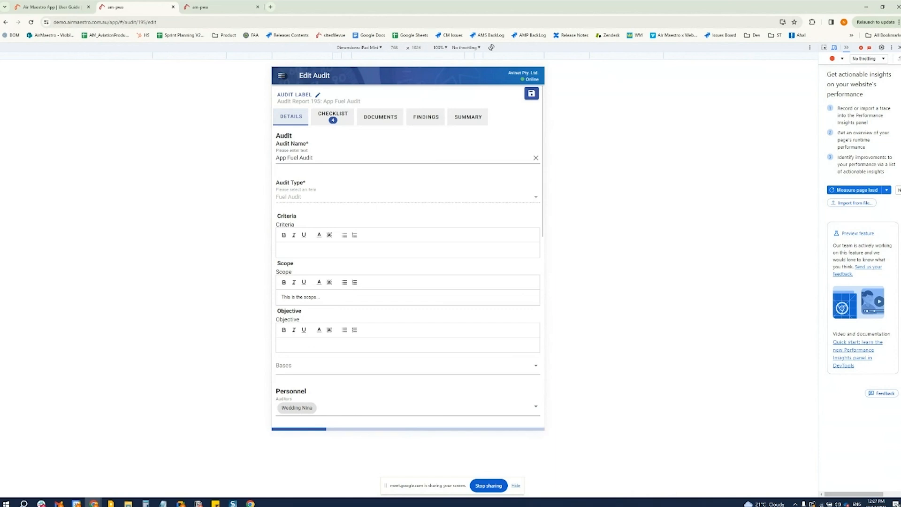
left_click(282, 75)
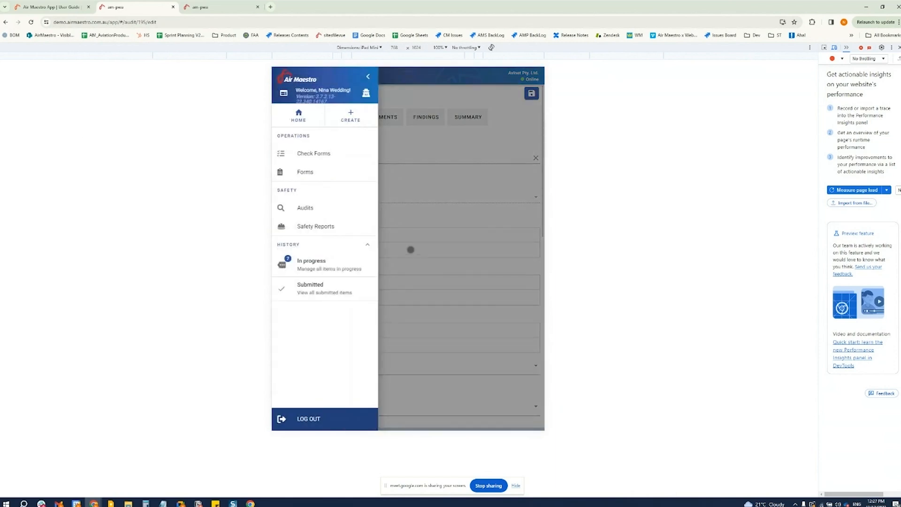
left_click(369, 75)
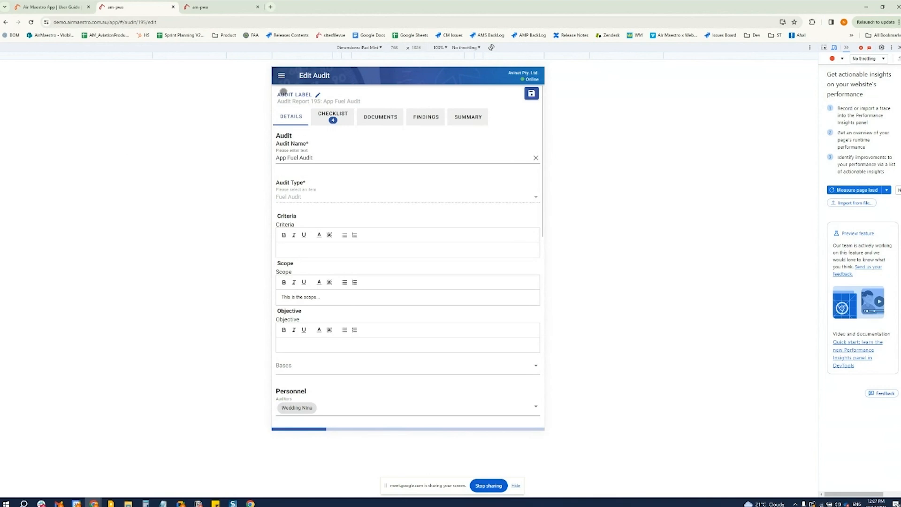
left_click(281, 75)
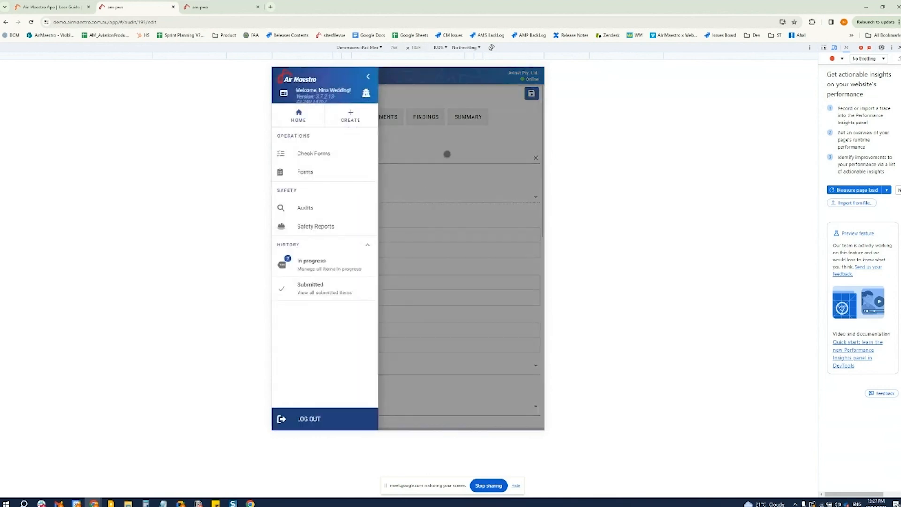